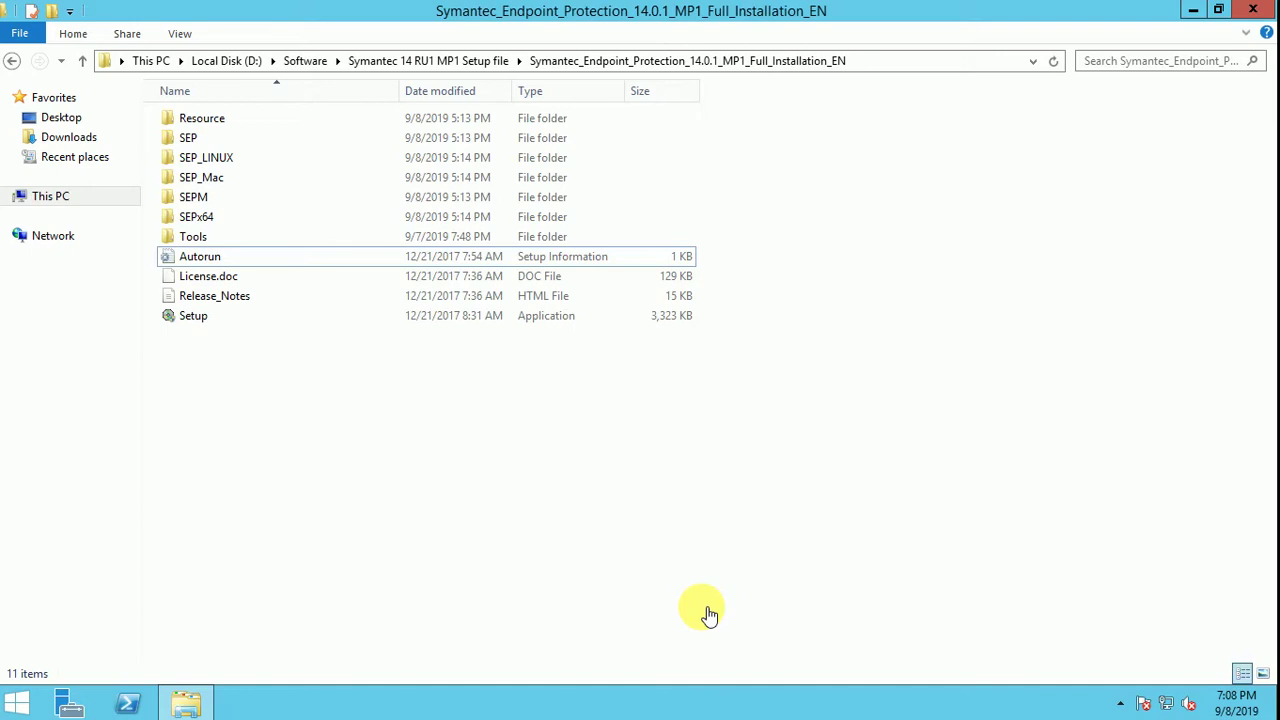
Dismiss the audio-device notice to reveal the Symantec Endpoint Protection 14.0.1 installation folder
click(424, 547)
Run Setup as administrator and choose to install Symantec Endpoint Protection Manager
click(196, 320)
right_click(196, 320)
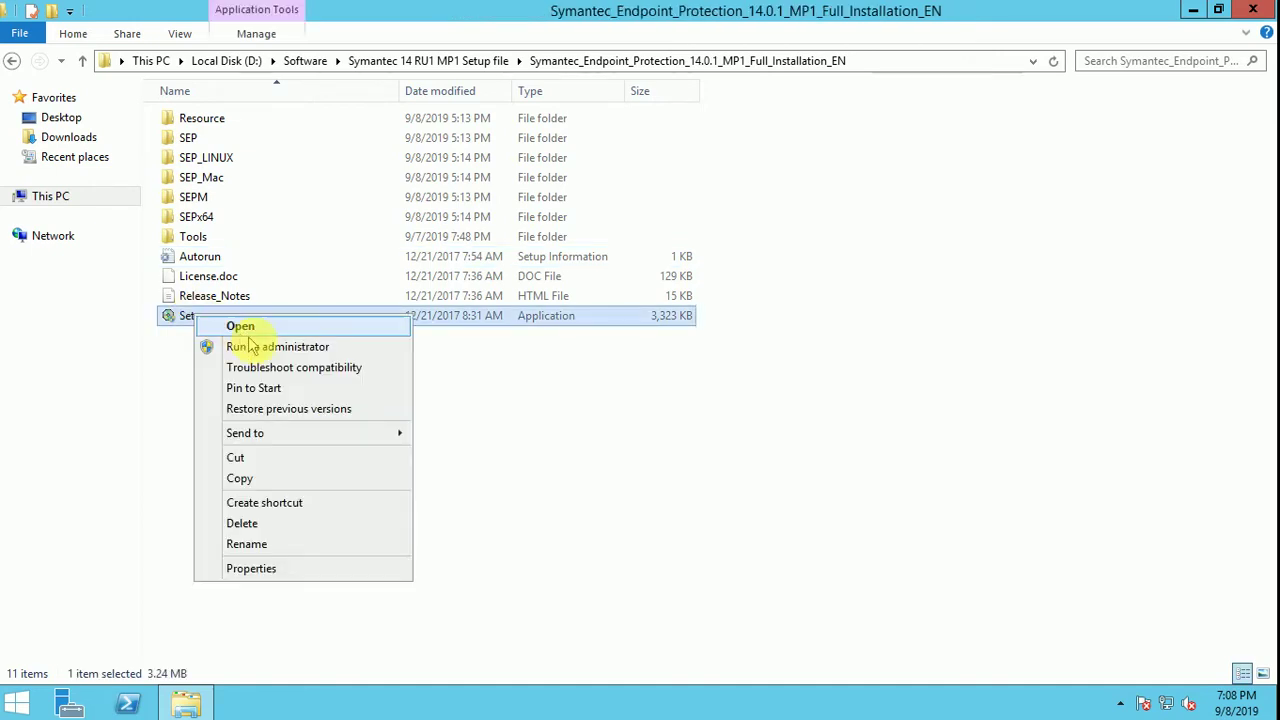
click(278, 347)
click(716, 392)
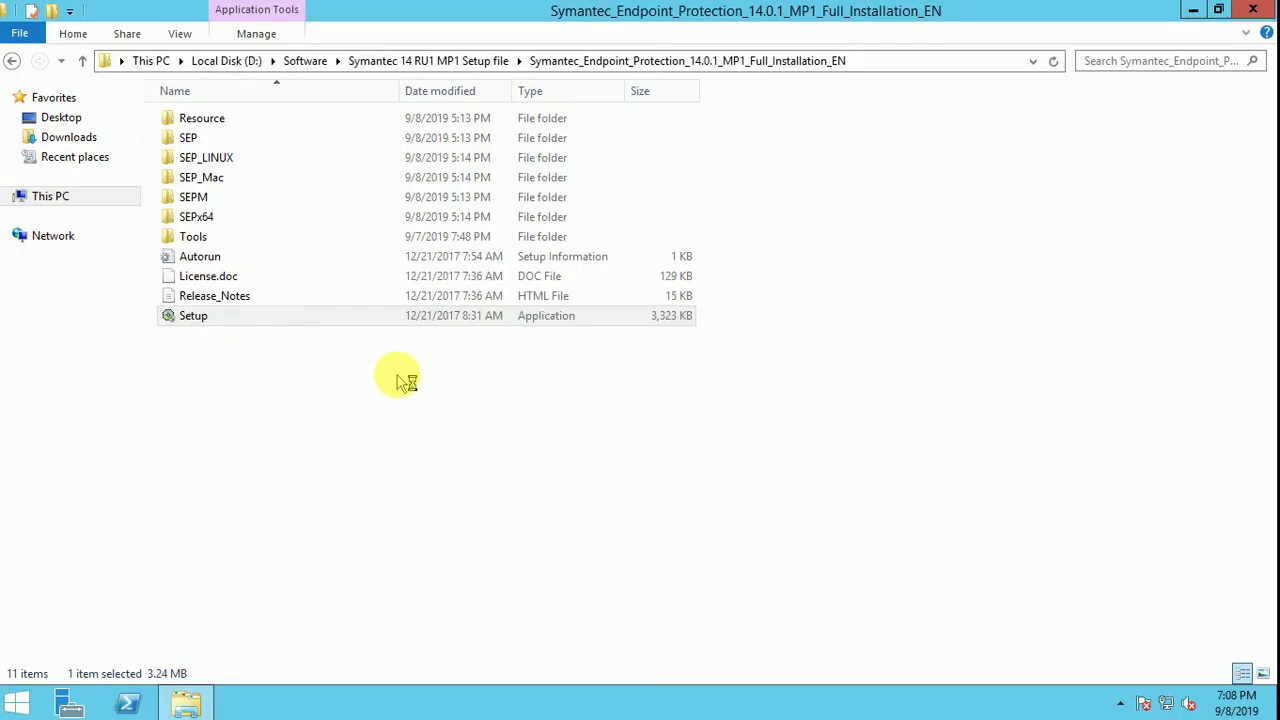
click(610, 412)
Reposition the installer window and accept the license agreement
click(1193, 12)
drag(780, 172, 668, 70)
click(661, 397)
click(414, 331)
click(659, 398)
Change the install path to D:\Program Files (x86)\Symantec\Symantec Endpoint Protection Manager and install
click(731, 176)
click(276, 353)
text(D)
click(665, 399)
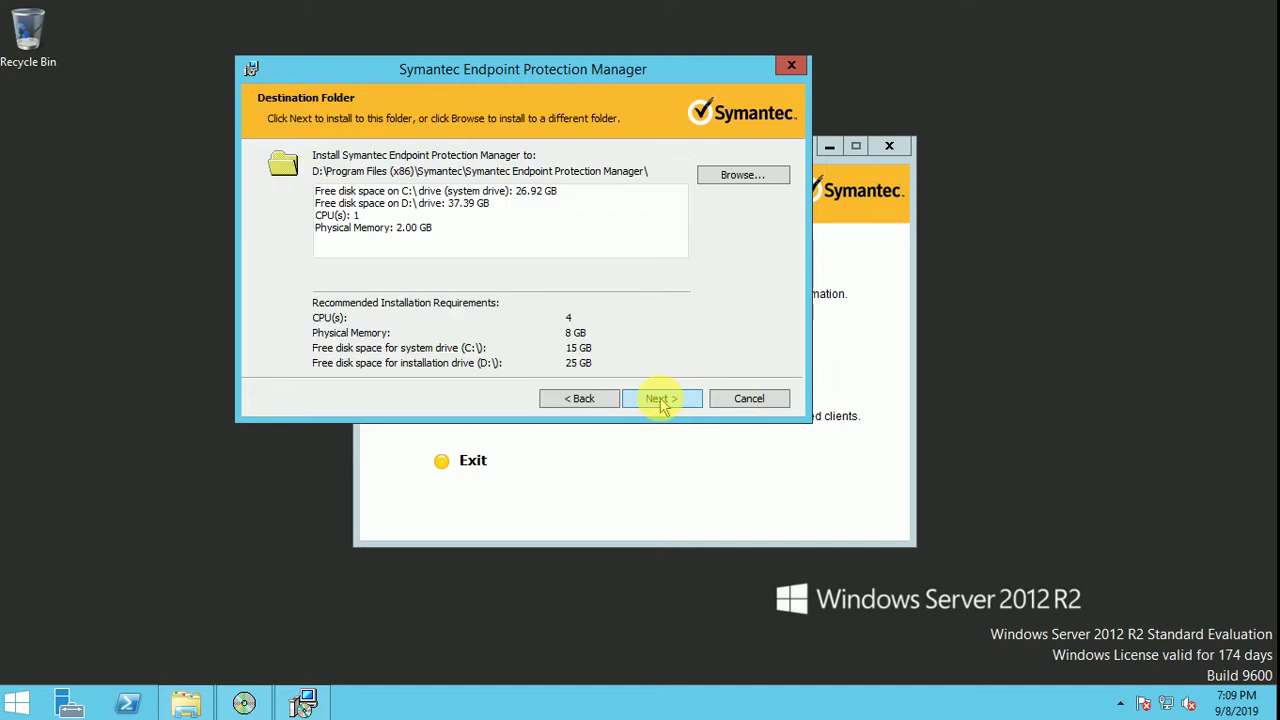
click(662, 399)
click(662, 399)
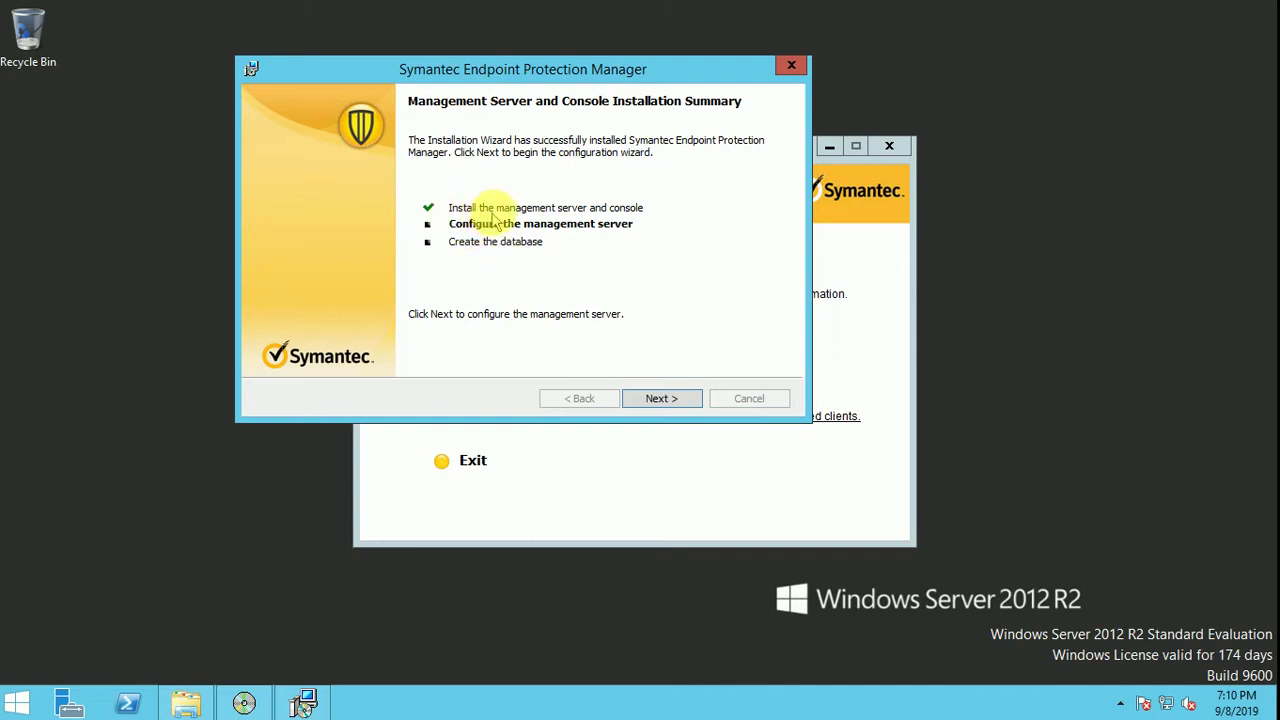
Close the installation summary and exit the installer so the Management Server Configuration Wizard launches
click(660, 398)
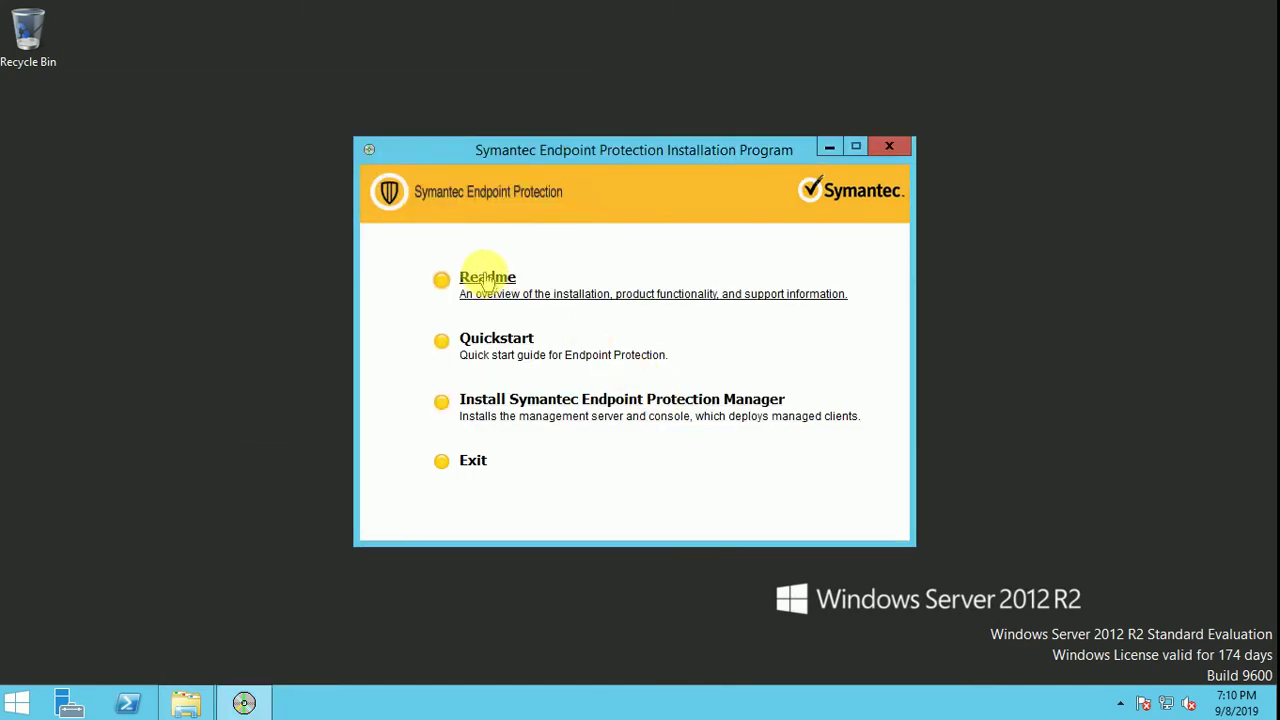
click(828, 148)
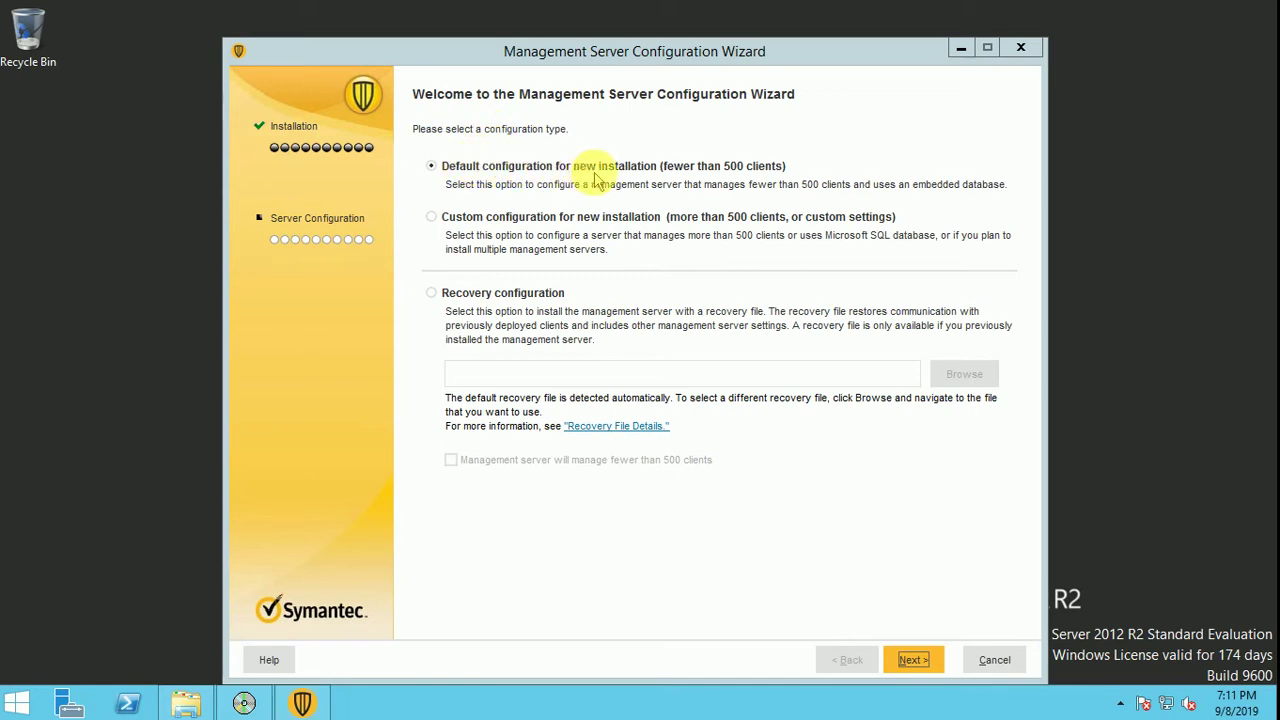
Choose Custom configuration and 'Install an additional site' in the configuration wizard
click(553, 217)
click(915, 658)
click(462, 212)
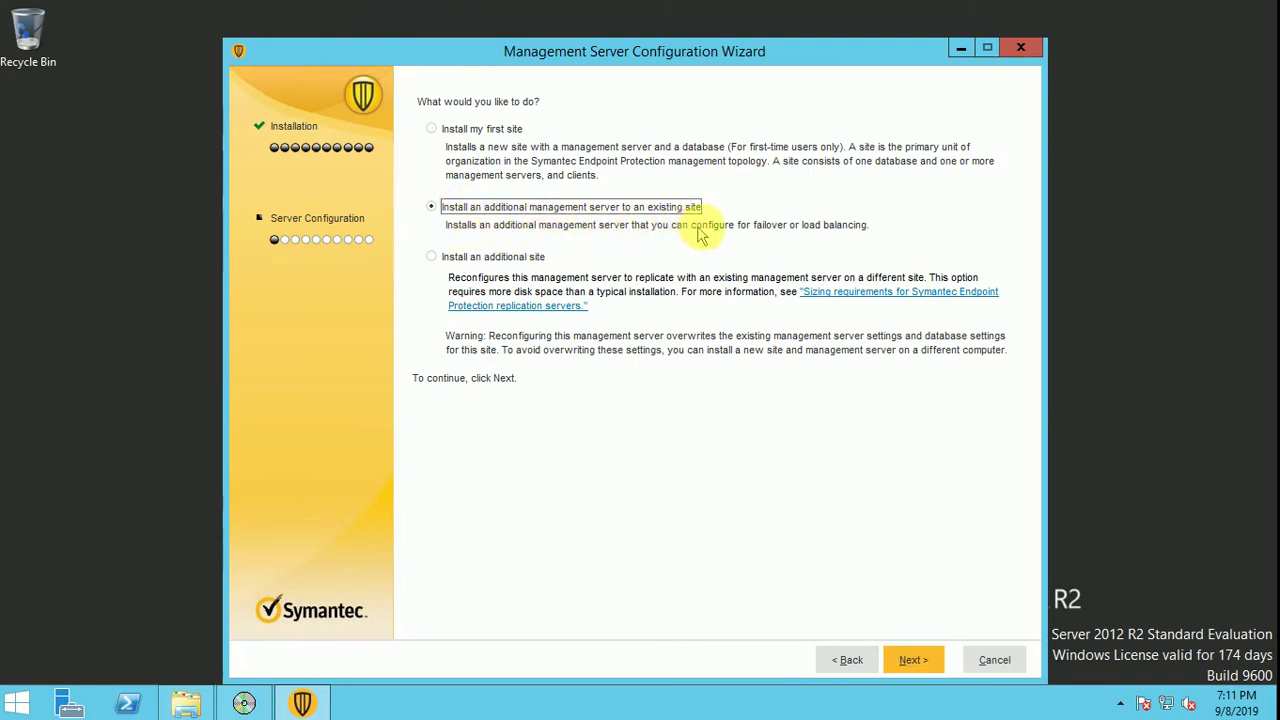
click(453, 259)
click(908, 661)
Put the cursor in the Replication server field on the replication page
click(565, 130)
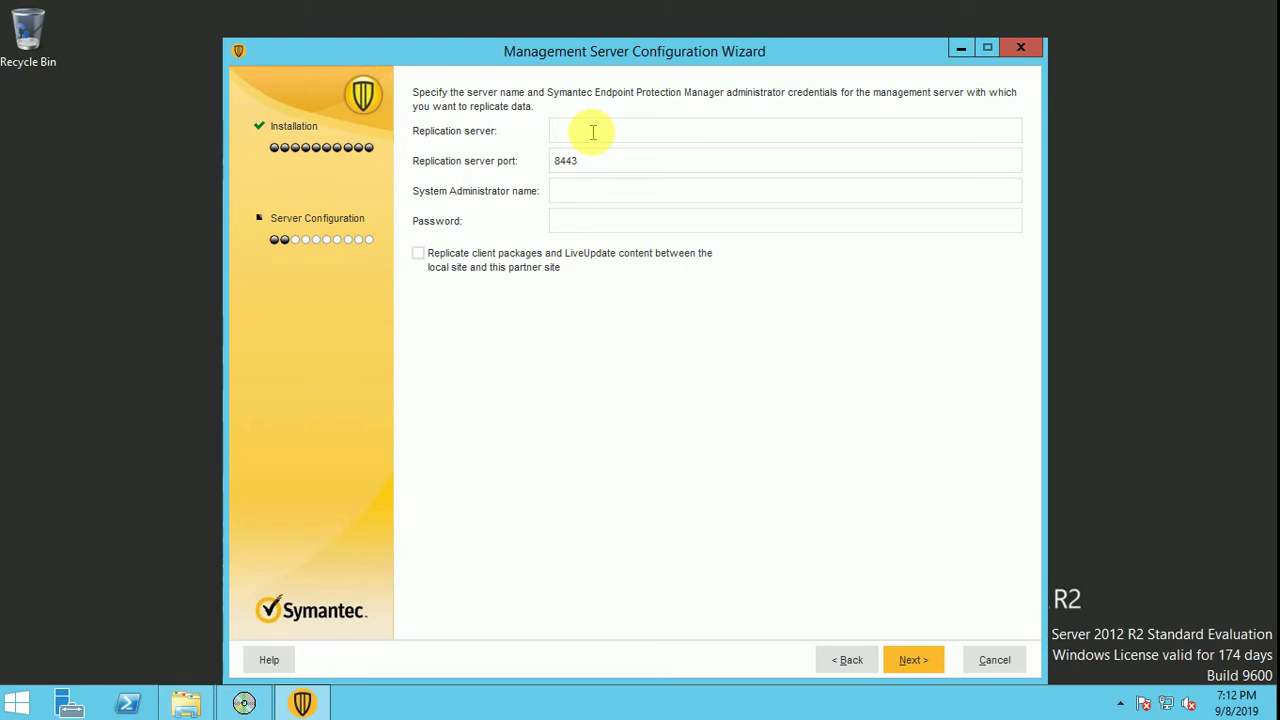
click(593, 132)
Open Command Prompt via Run and ping sepm, getting four replies
click(130, 478)
key(super+r)
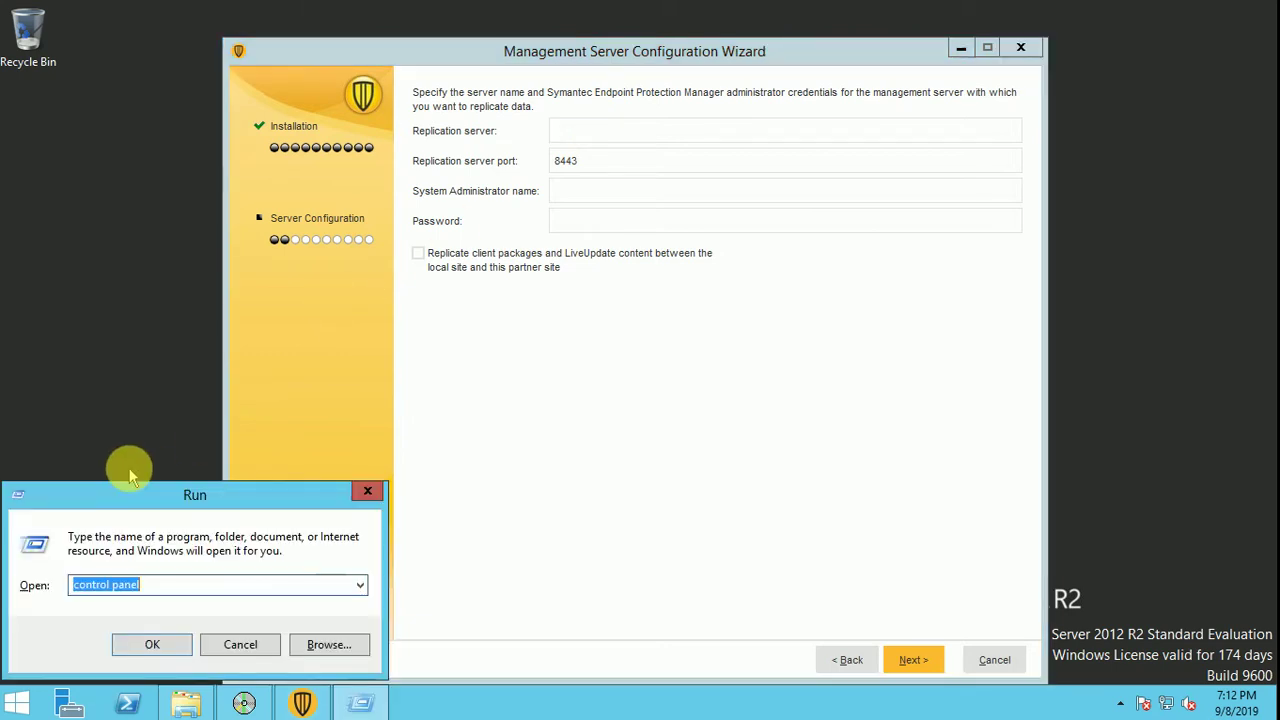
text(cmd)
key(Return)
text(hostn)
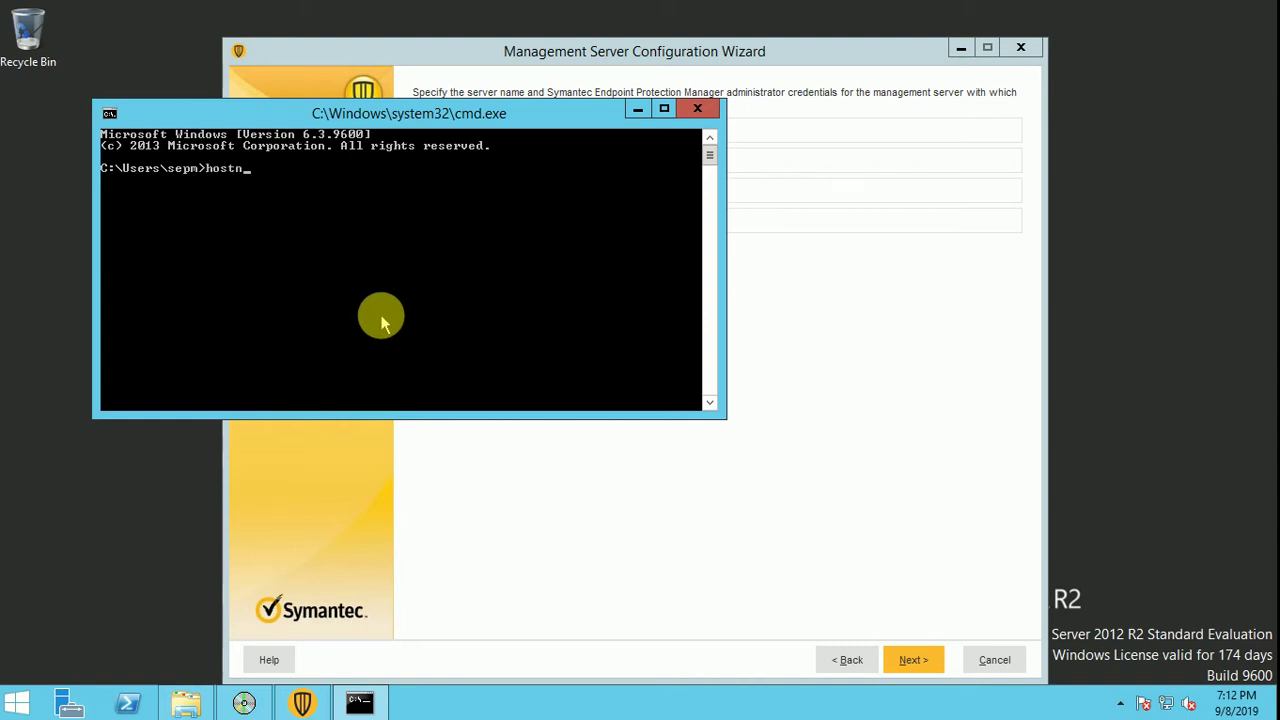
key(BackSpace)
key(BackSpace)
key(BackSpace)
key(BackSpace)
key(BackSpace)
text(ng sepm)
key(Return)
Copy the server's full name sepm.vansh.com from the ping output
right_click(227, 195)
click(262, 203)
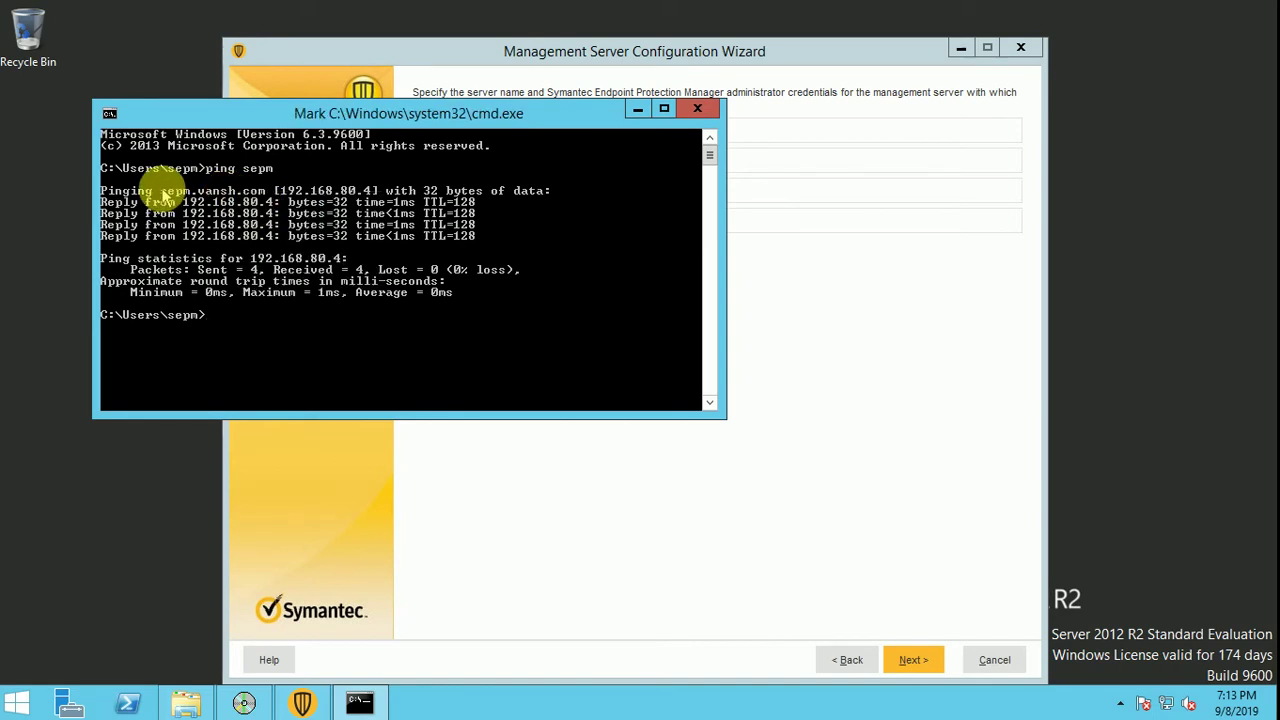
drag(162, 191, 267, 194)
key(ctrl+c)
key(Return)
Paste sepm.vansh.com as replication server on port 8443 and enter the admin credentials
click(537, 515)
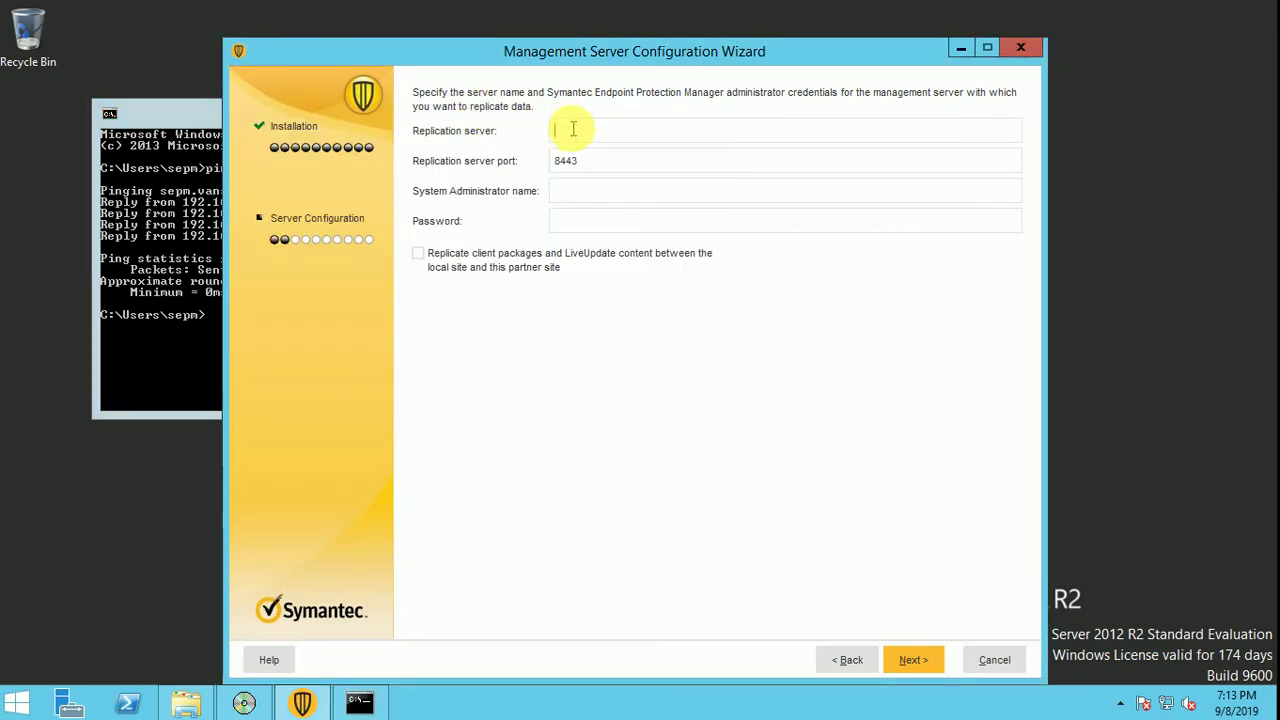
click(573, 128)
key(ctrl+v)
click(580, 195)
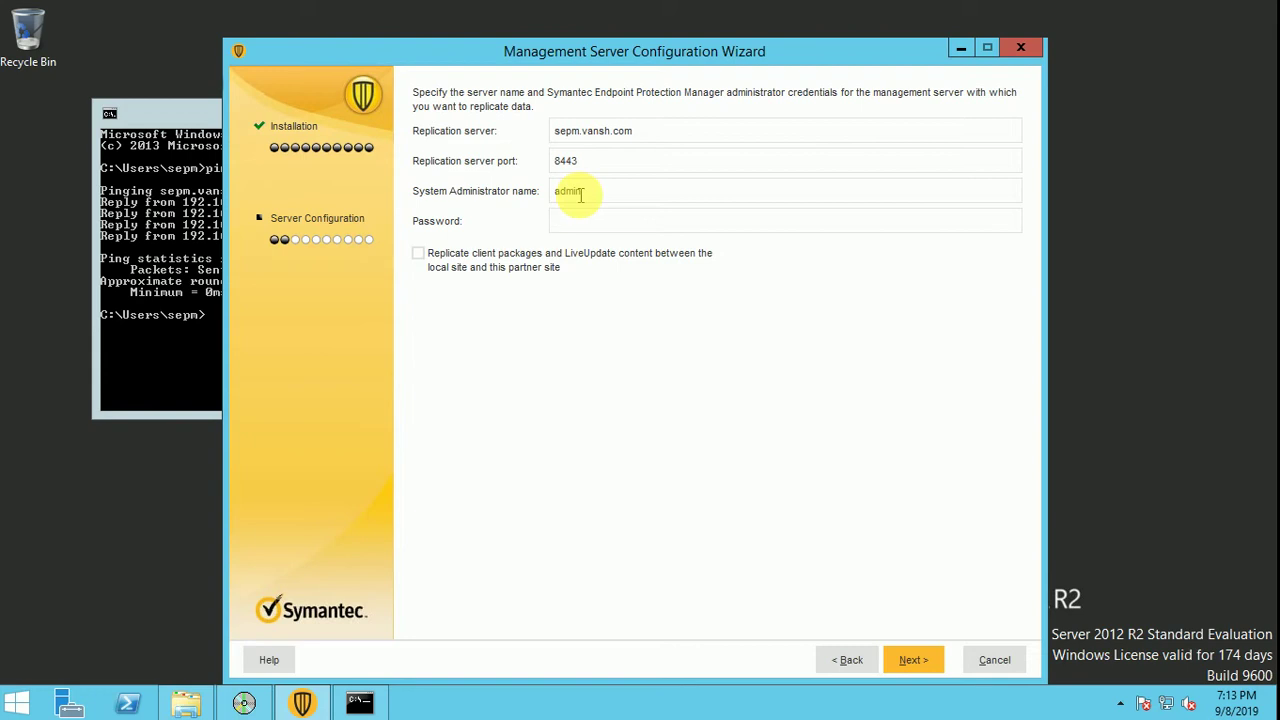
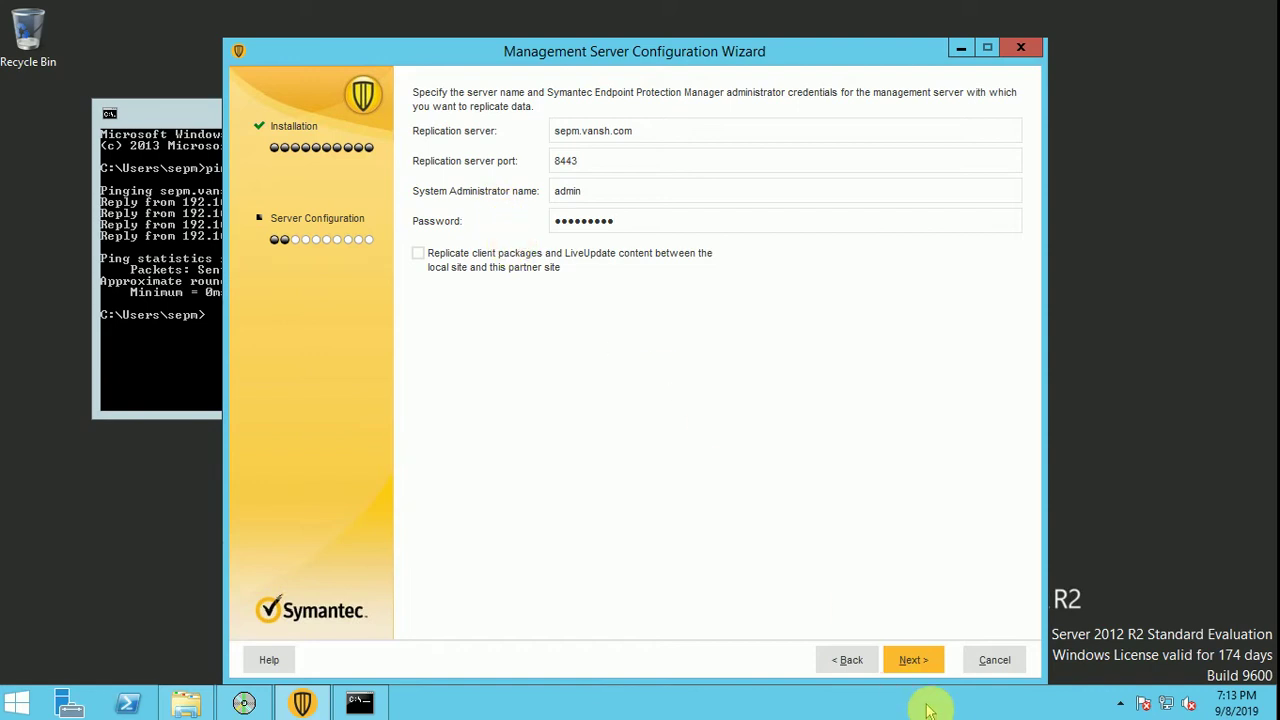
Submit the replication details and accept the partner's security certificate warning
click(910, 662)
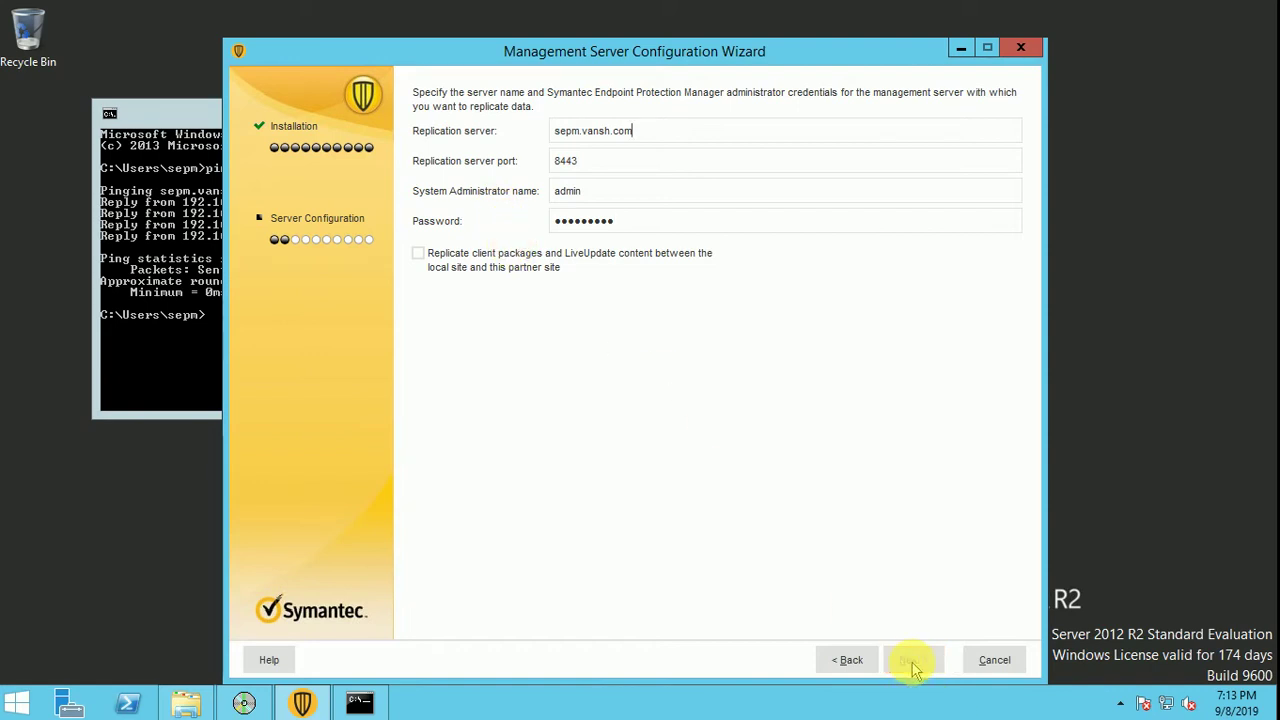
click(606, 538)
Select Microsoft SQL Server database with 'Rebuild database indexes weekly' ticked
click(910, 660)
click(433, 183)
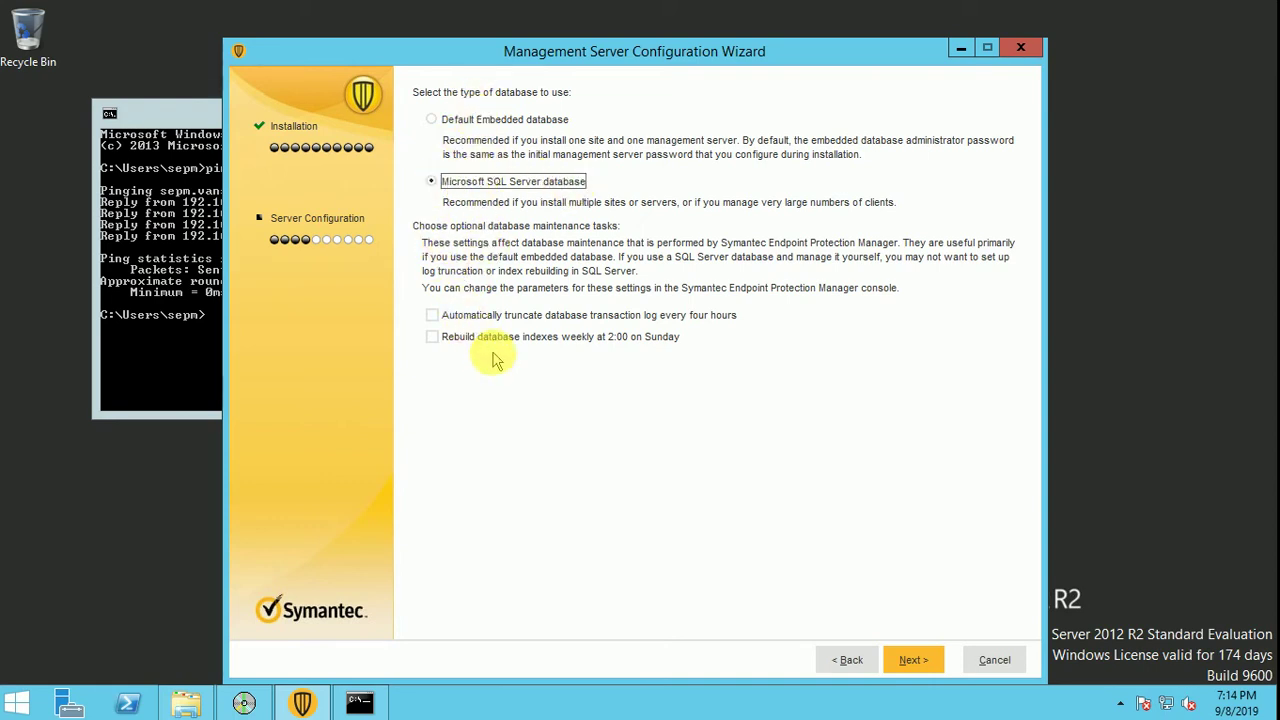
click(533, 317)
click(537, 341)
click(914, 665)
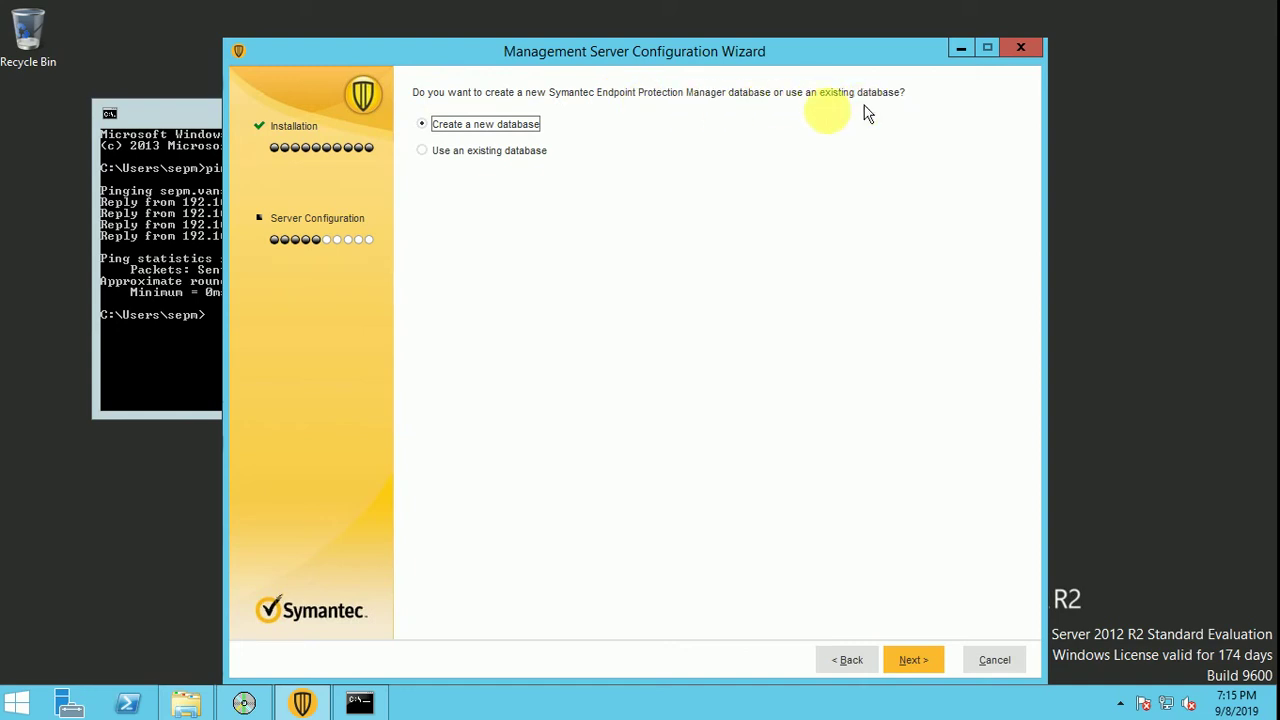
Keep 'Create a new database' selected and advance to the database connection settings
click(912, 662)
Dismiss the client tools warning, enter the sa password, and keep SQL Server Authentication
click(634, 399)
click(586, 275)
click(694, 133)
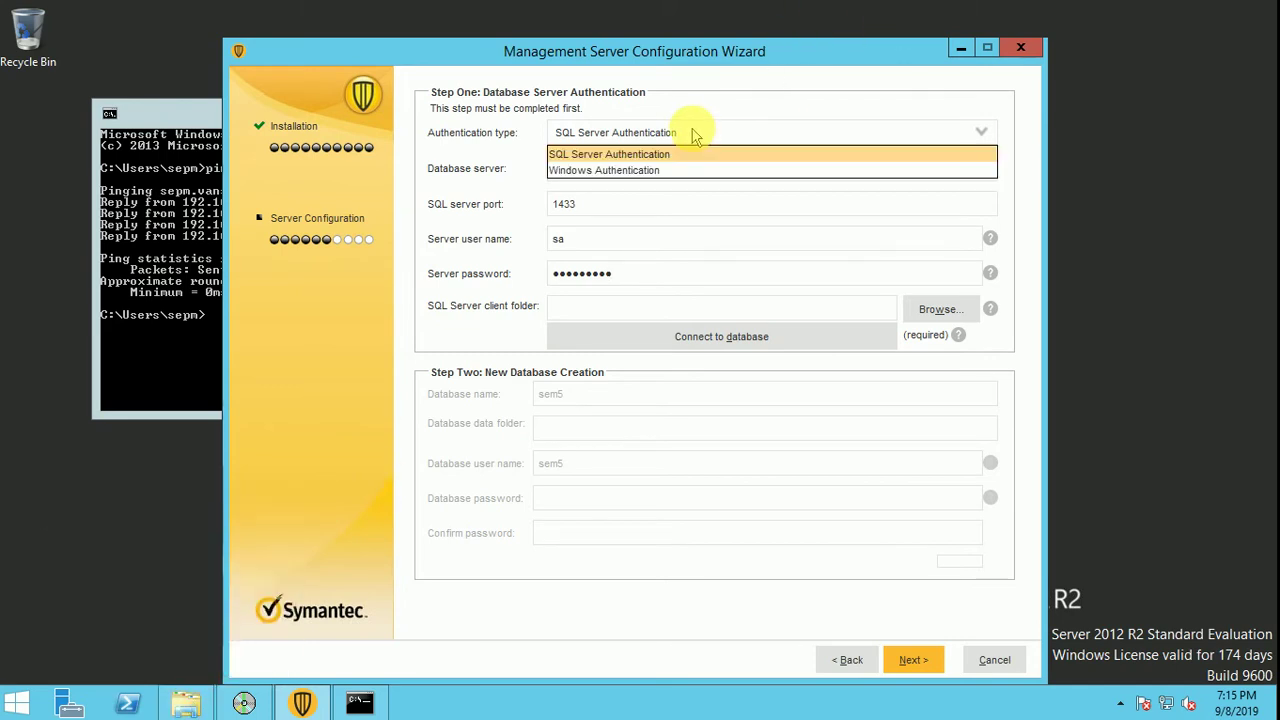
click(490, 155)
Browse File Explorer to D:\Program Files\Microsoft SQL Server\110\Tools\Binn
click(610, 302)
click(186, 705)
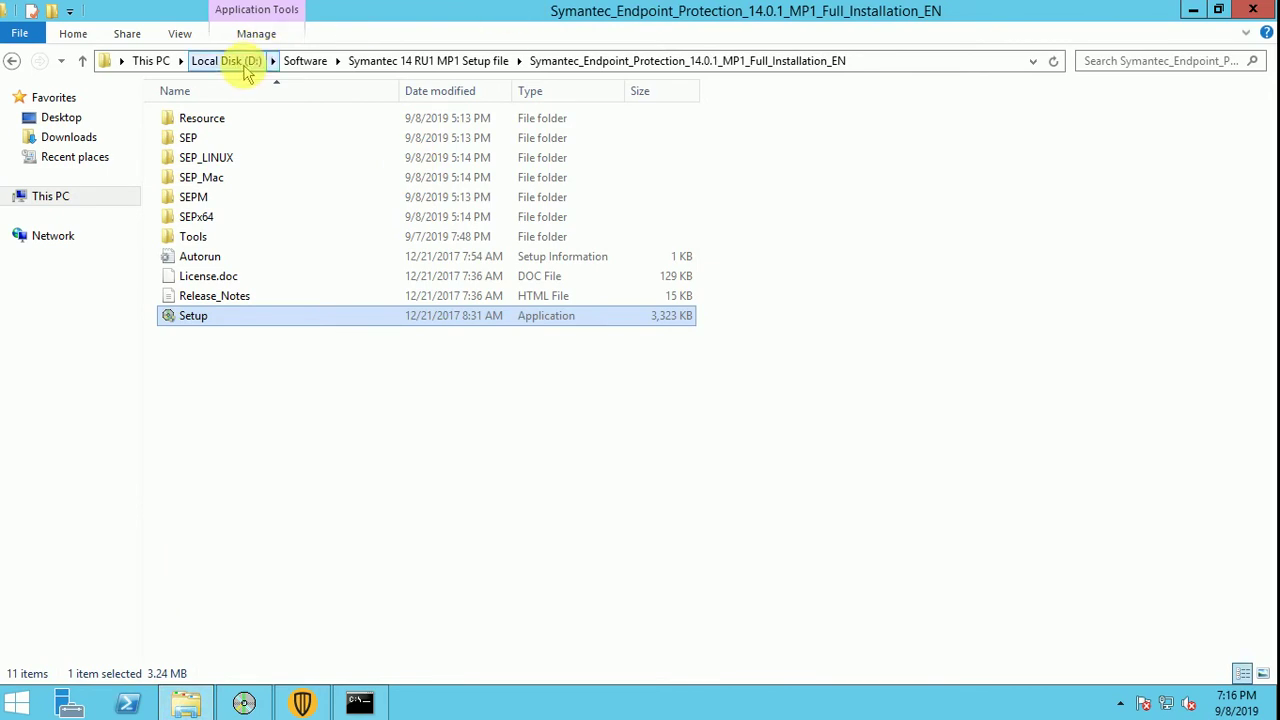
click(245, 66)
double_click(238, 120)
double_click(238, 122)
double_click(232, 122)
double_click(212, 160)
double_click(197, 127)
Copy the Binn folder path into the wizard's SQL Server client folder field
click(722, 61)
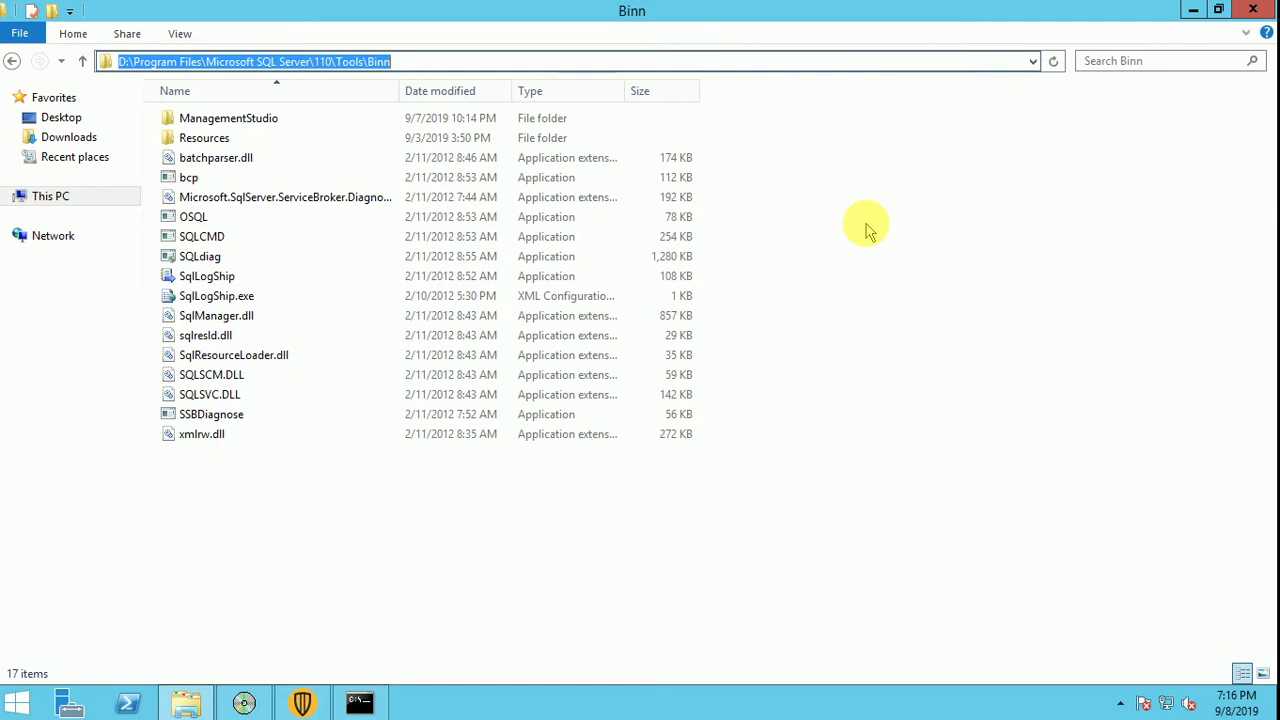
click(302, 703)
click(577, 310)
text(D:\Program Files\Microsoft SQL Server\110\Tools\Binn)
Connect to database server SEPM2 using the Binn client folder path
click(655, 342)
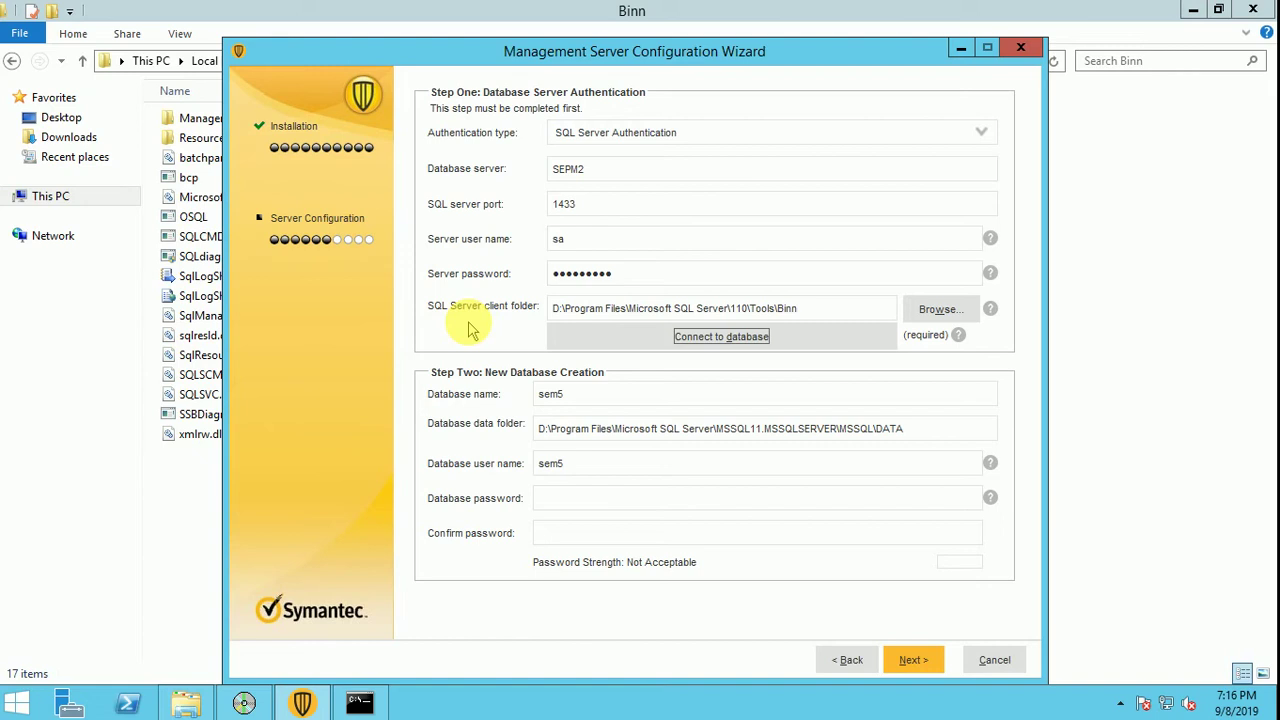
click(727, 345)
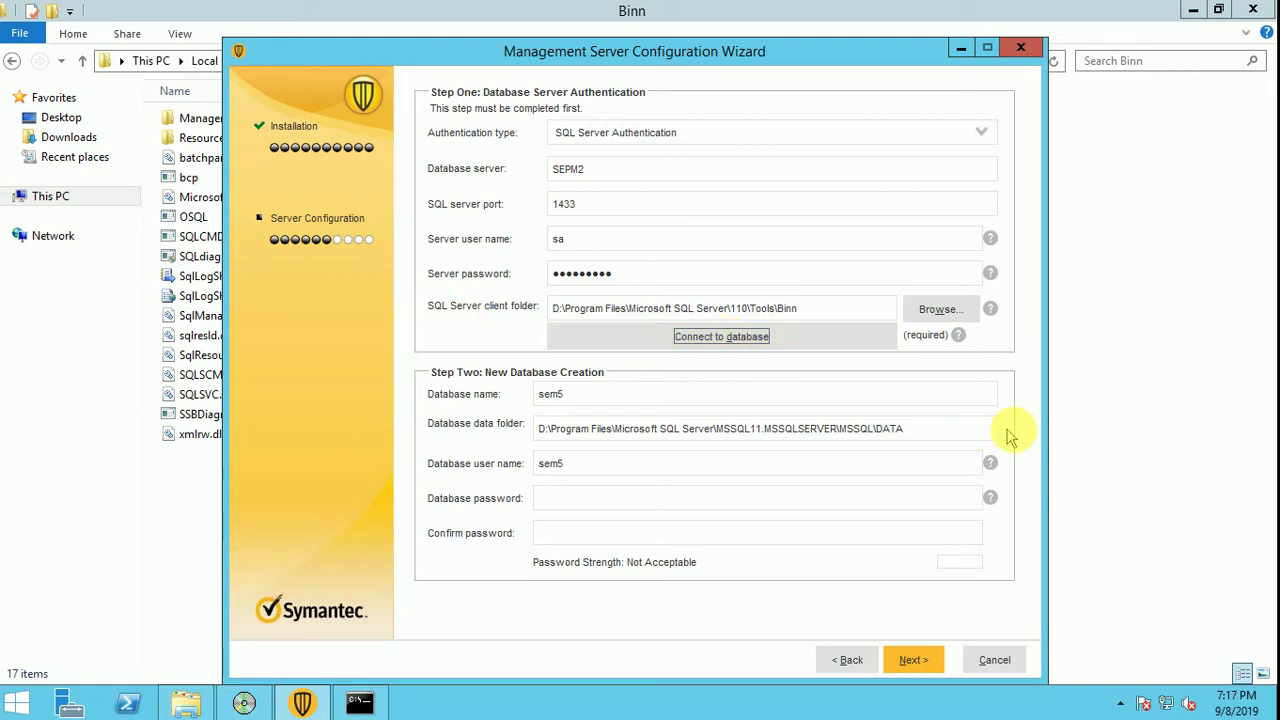
Enter and confirm a strong password for the sem5 database user, then continue
click(591, 394)
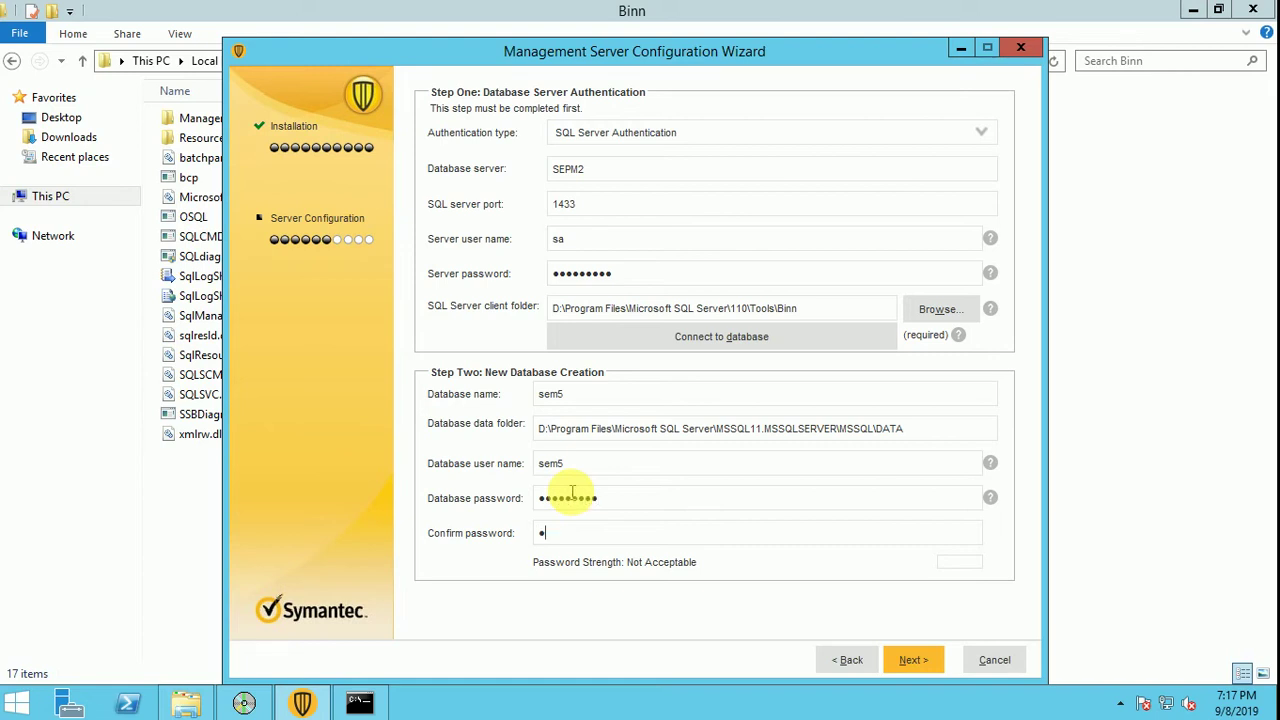
double_click(611, 491)
key(BackSpace)
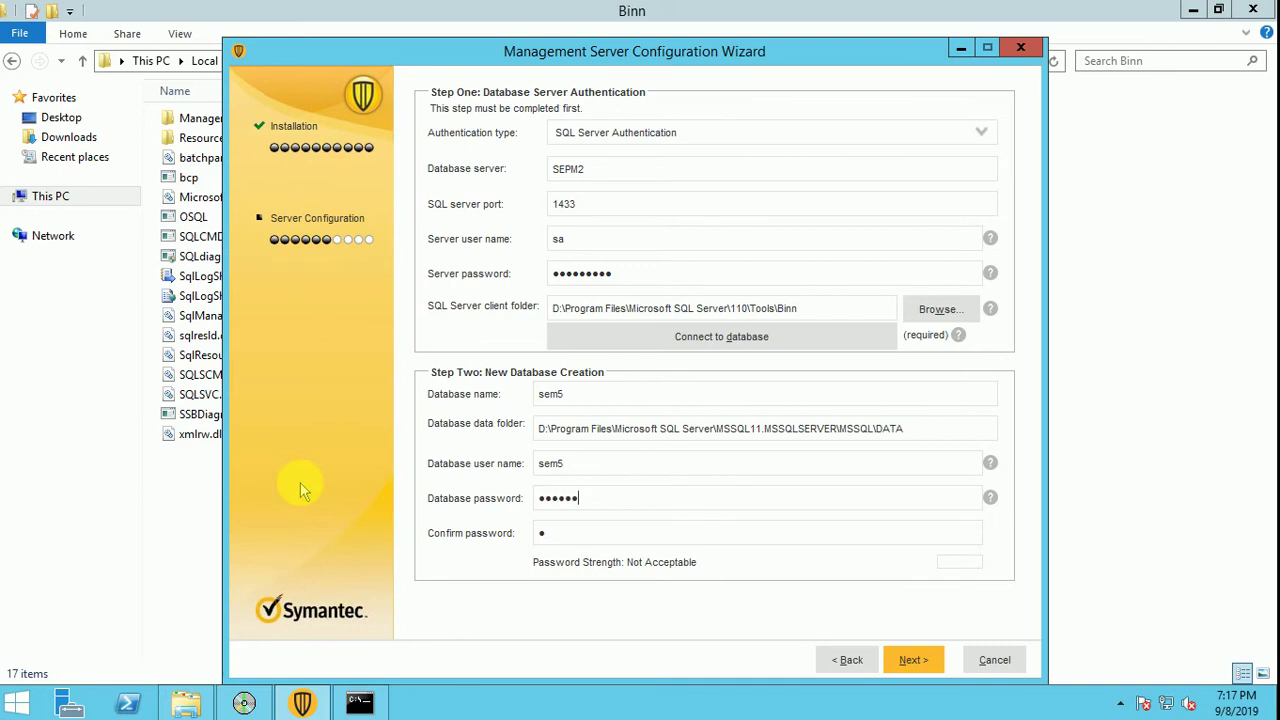
key(BackSpace)
key(BackSpace)
key(BackSpace)
click(645, 503)
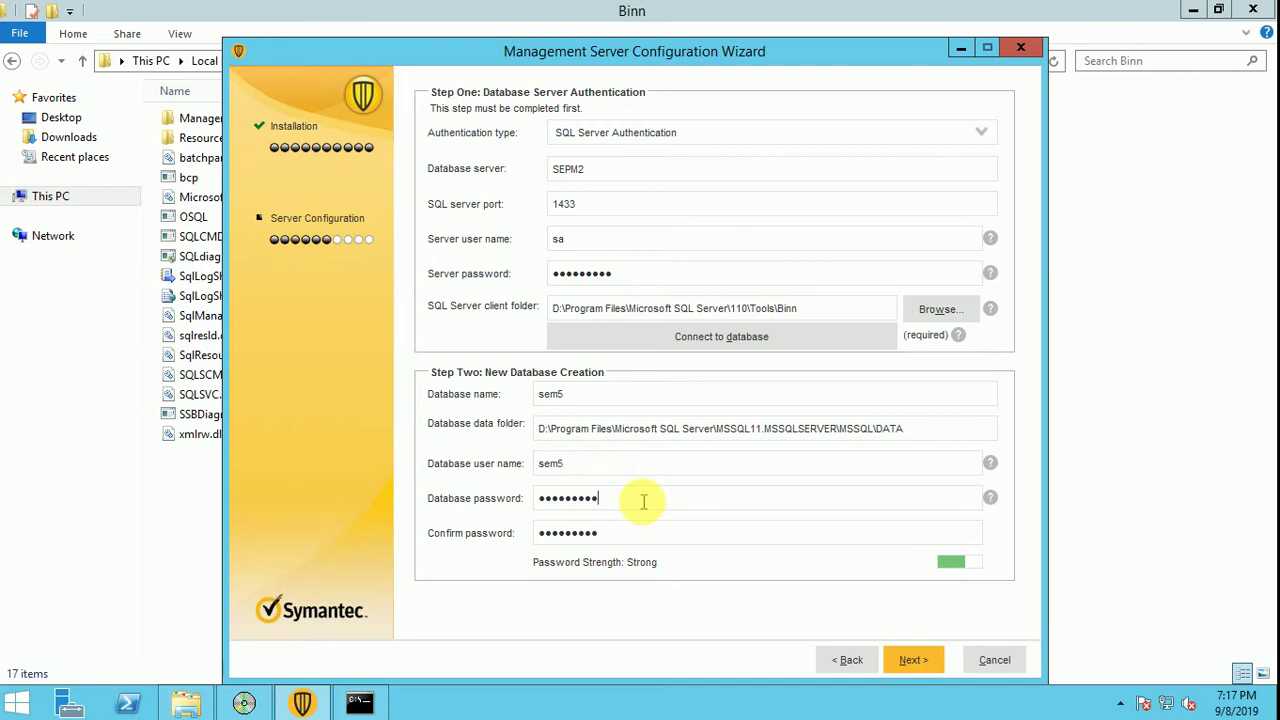
click(916, 668)
Turn off 'Run LiveUpdate during installation', leave partner information blank, and continue
click(452, 187)
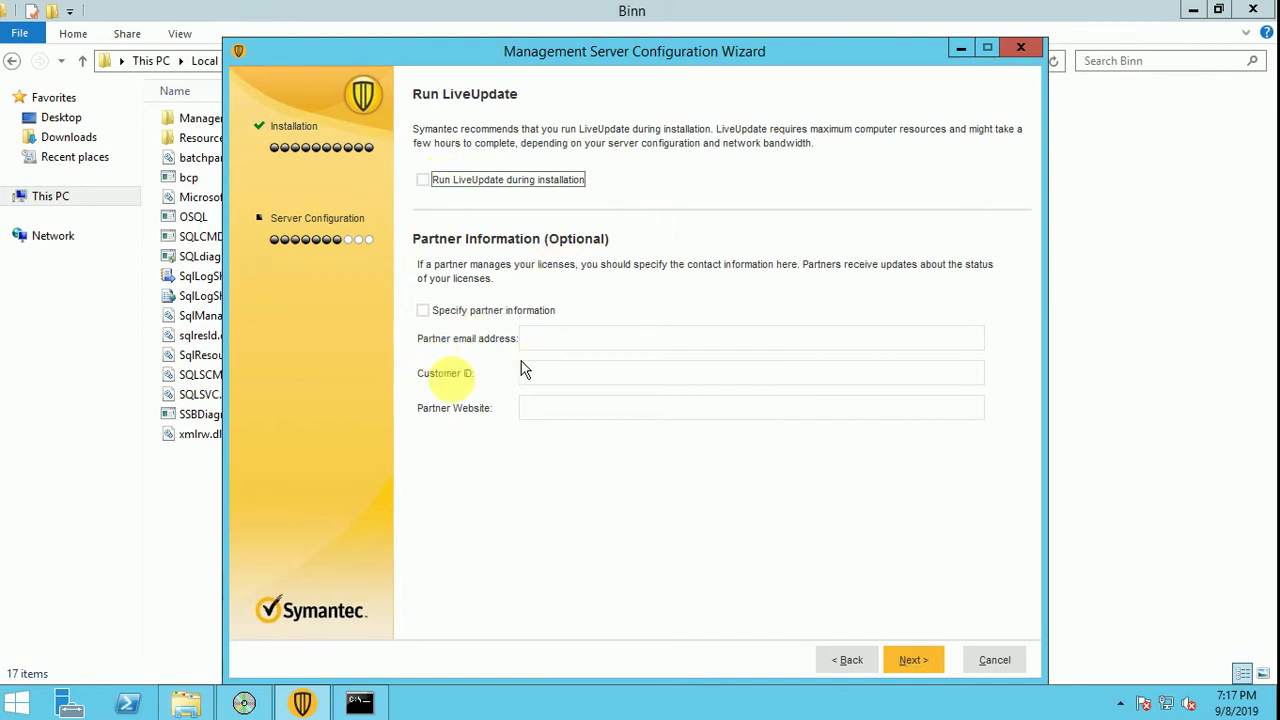
click(911, 662)
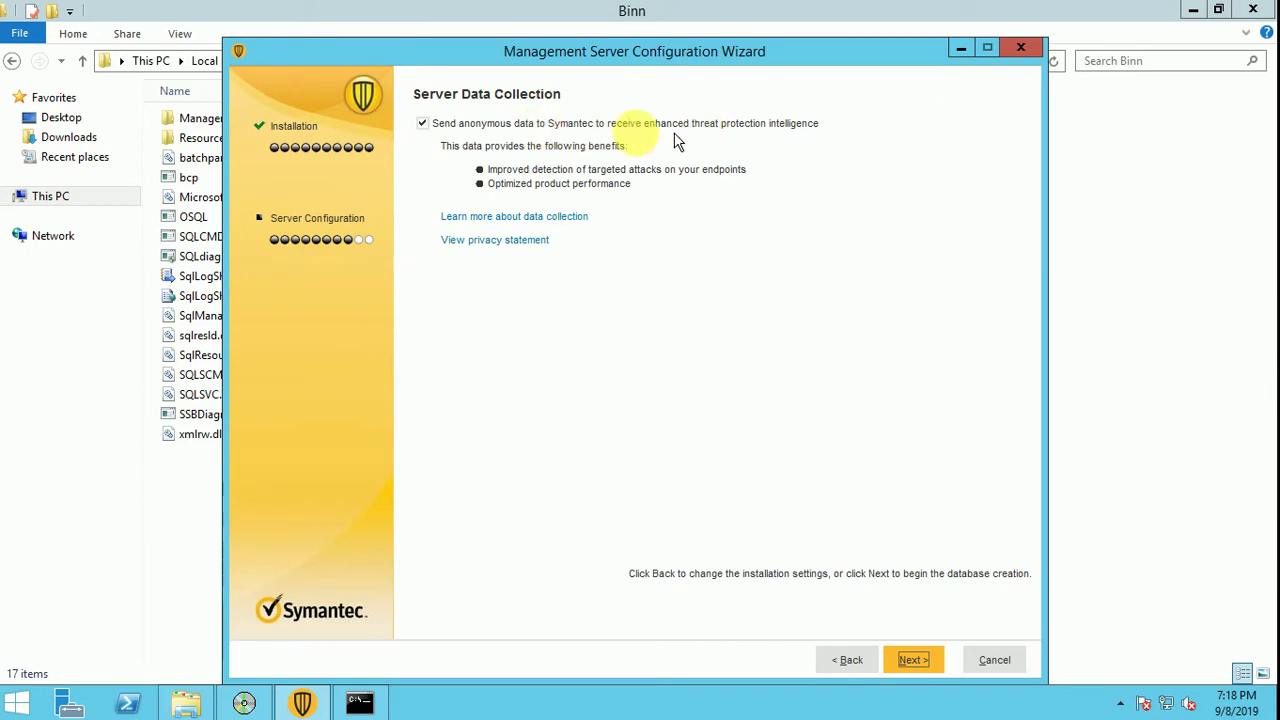
Uncheck 'Send anonymous data to Symantec' and proceed to database creation
click(582, 123)
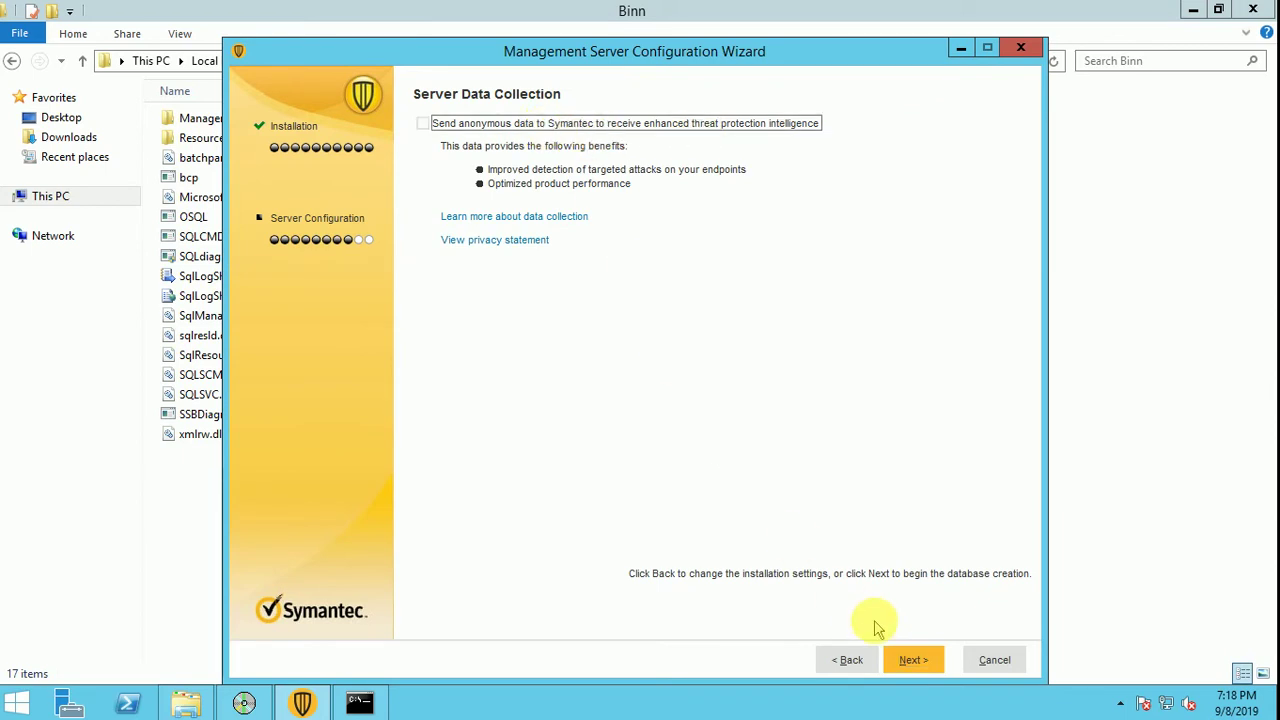
click(910, 659)
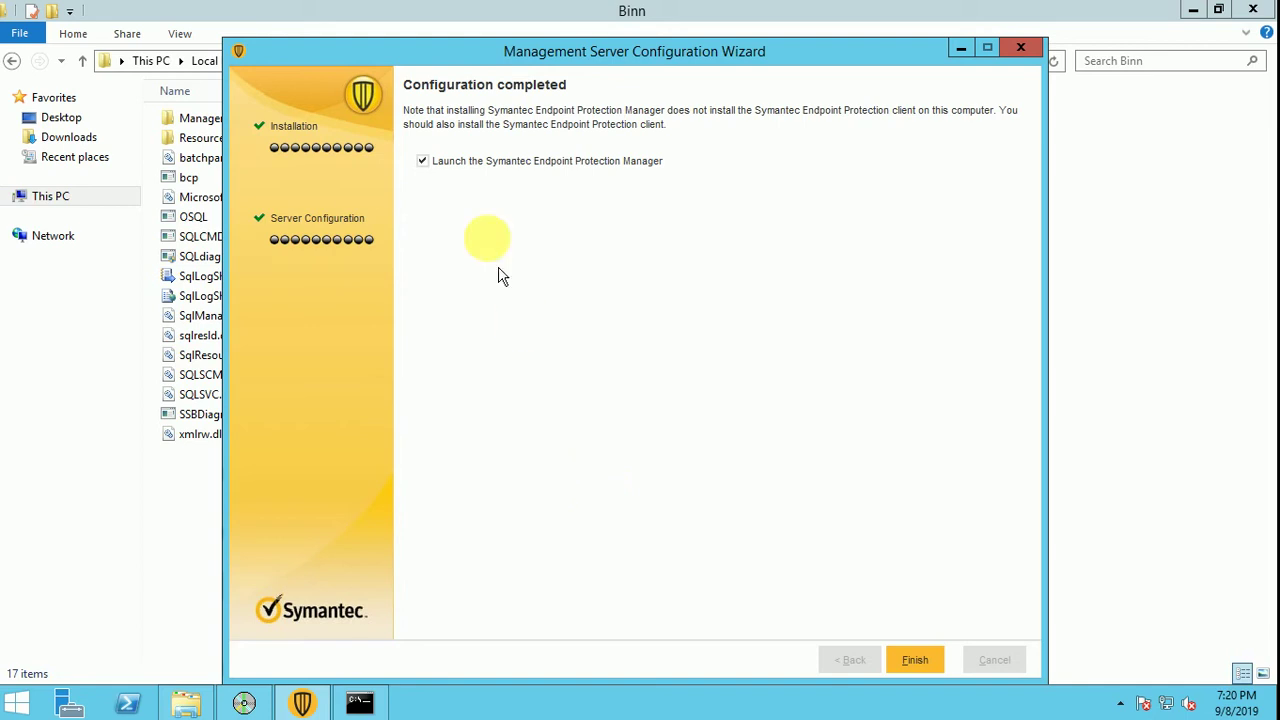
Finish the configuration wizard, close the Binn folder, and minimize the command prompt
click(914, 662)
click(1253, 12)
right_click(909, 121)
click(966, 177)
right_click(824, 131)
click(883, 188)
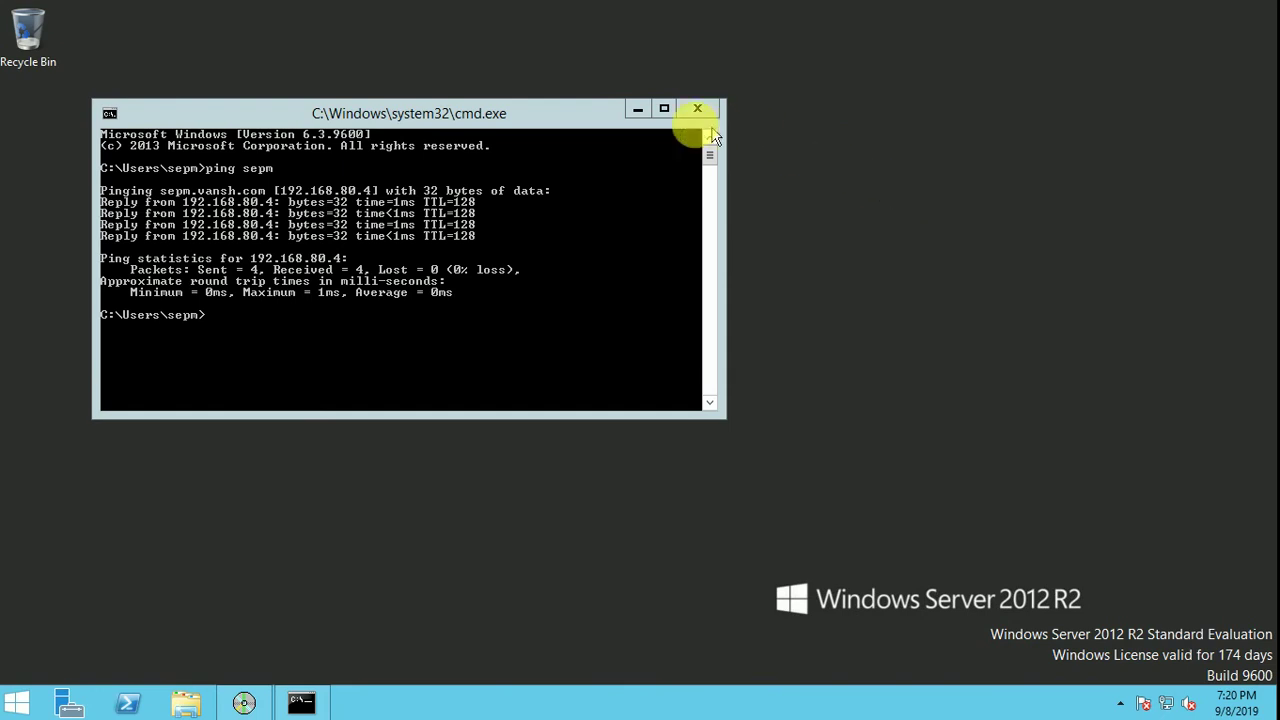
click(638, 108)
click(440, 181)
Restore the Symantec installation program from the taskbar and exit it
right_click(303, 225)
click(358, 288)
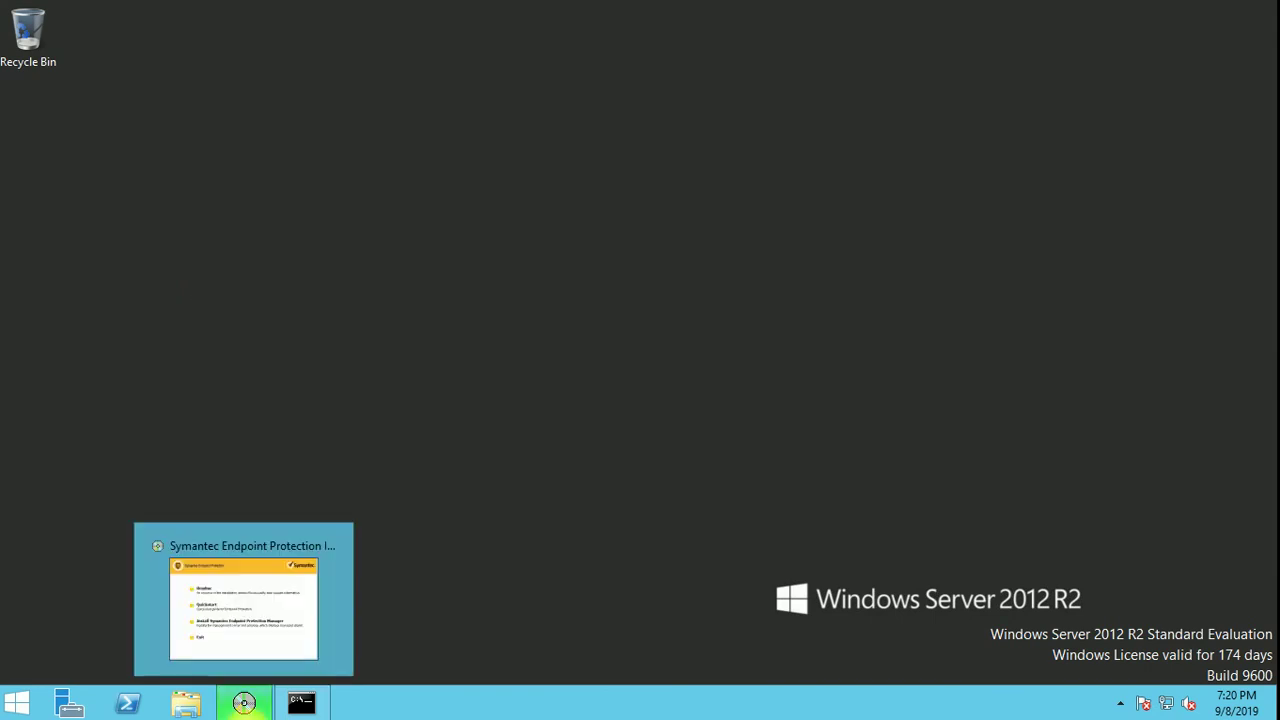
click(244, 702)
click(466, 462)
right_click(117, 258)
click(172, 308)
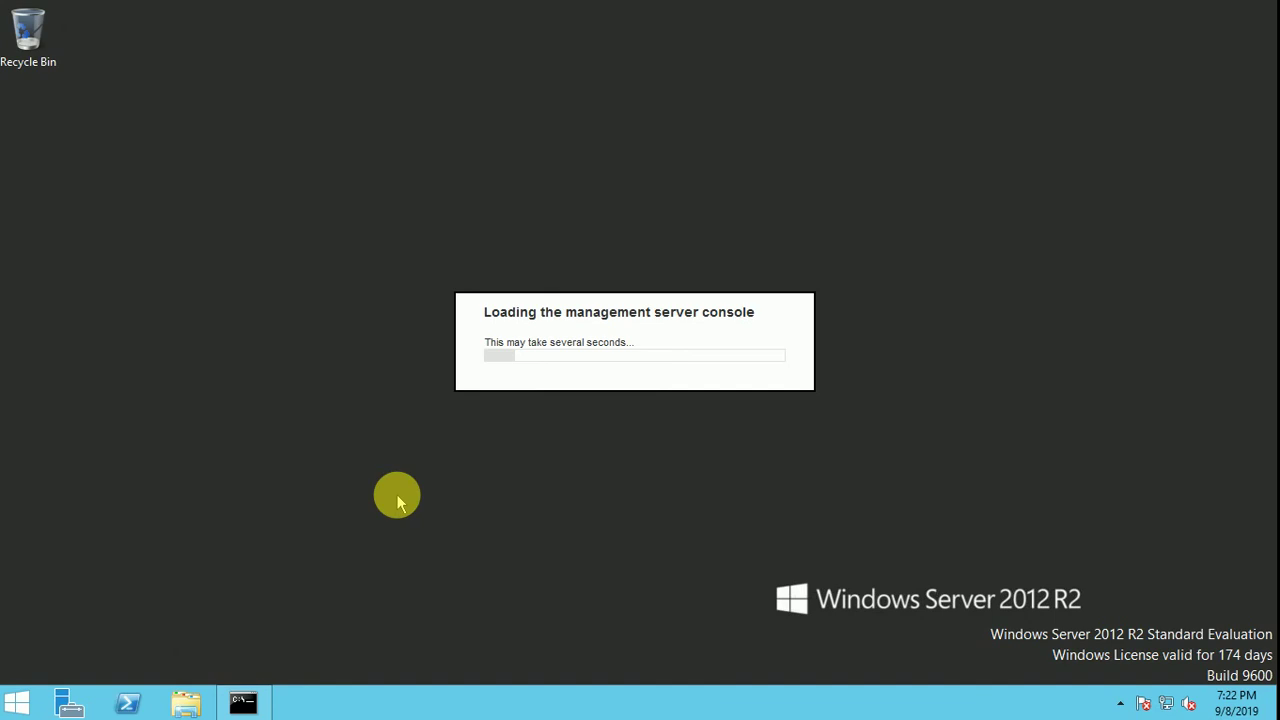
Refresh the desktop repeatedly while the management server console loads to its logon screen
right_click(397, 500)
click(467, 545)
right_click(212, 93)
click(281, 150)
right_click(570, 172)
click(620, 231)
Enter user name admin and log on to the management server
click(601, 295)
text(admin*********)
click(572, 437)
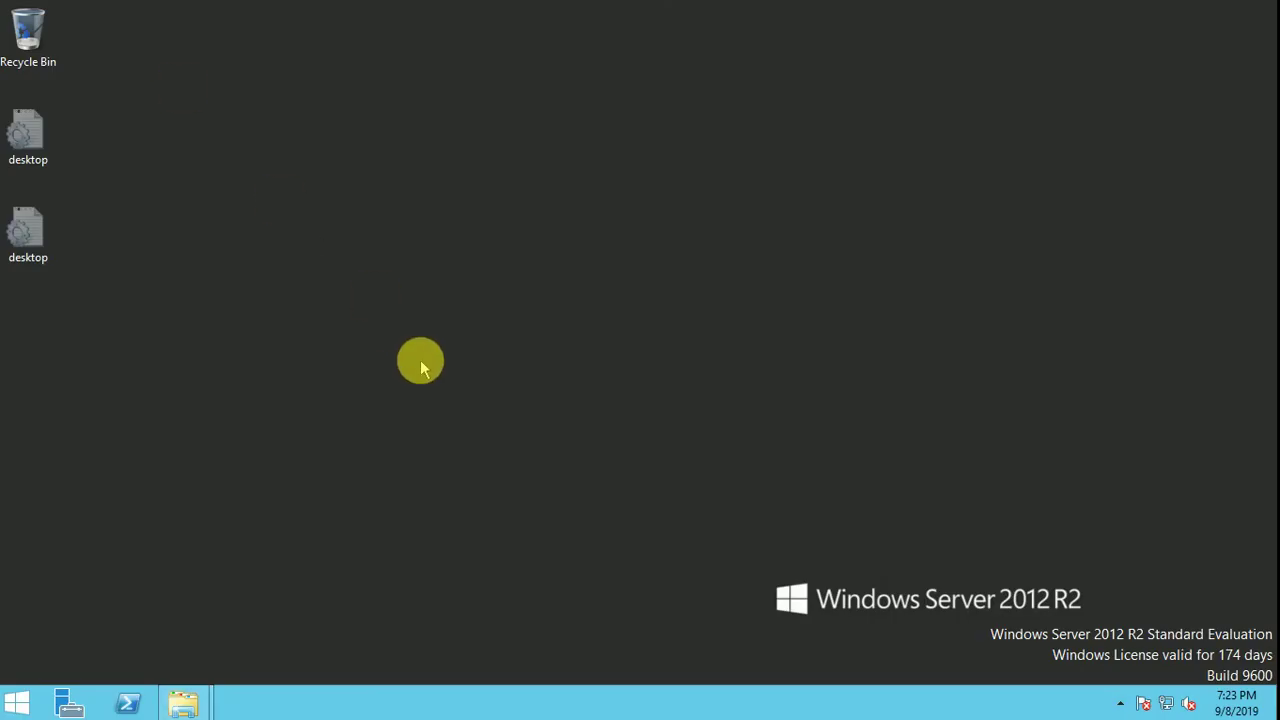
Relaunch Symantec Endpoint Protection Manager from a Start search for 'symantec'
key(super)
text(symantec)
click(1088, 195)
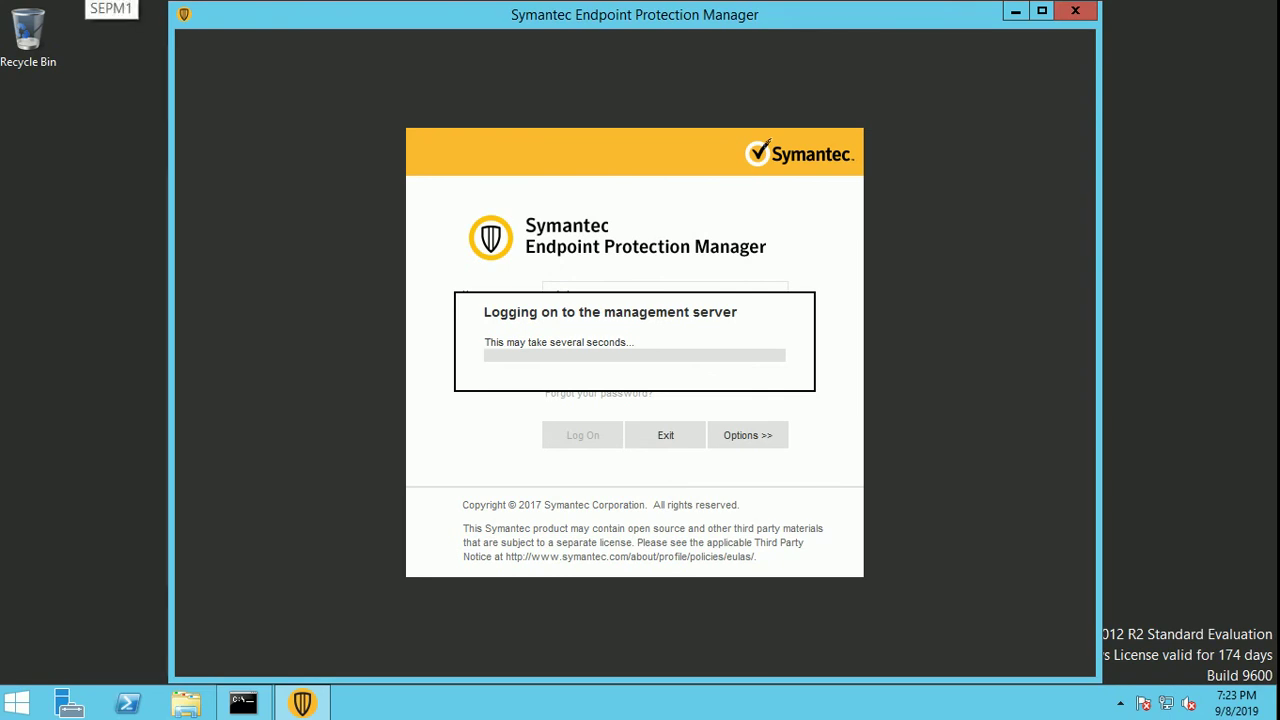
click(318, 253)
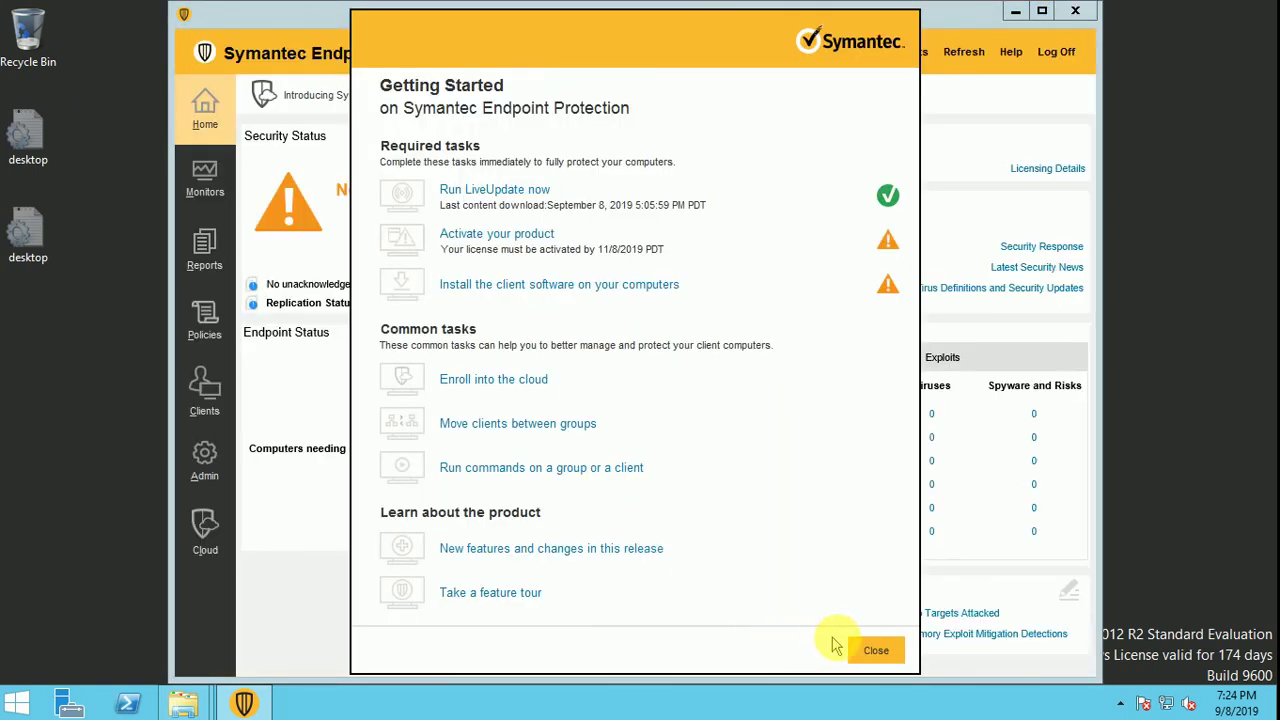
Close the Getting Started window to reveal the Admin Servers page
click(875, 652)
Open the Admin Servers page listing local Site SEPM and replication partner Site SEPM2
click(206, 470)
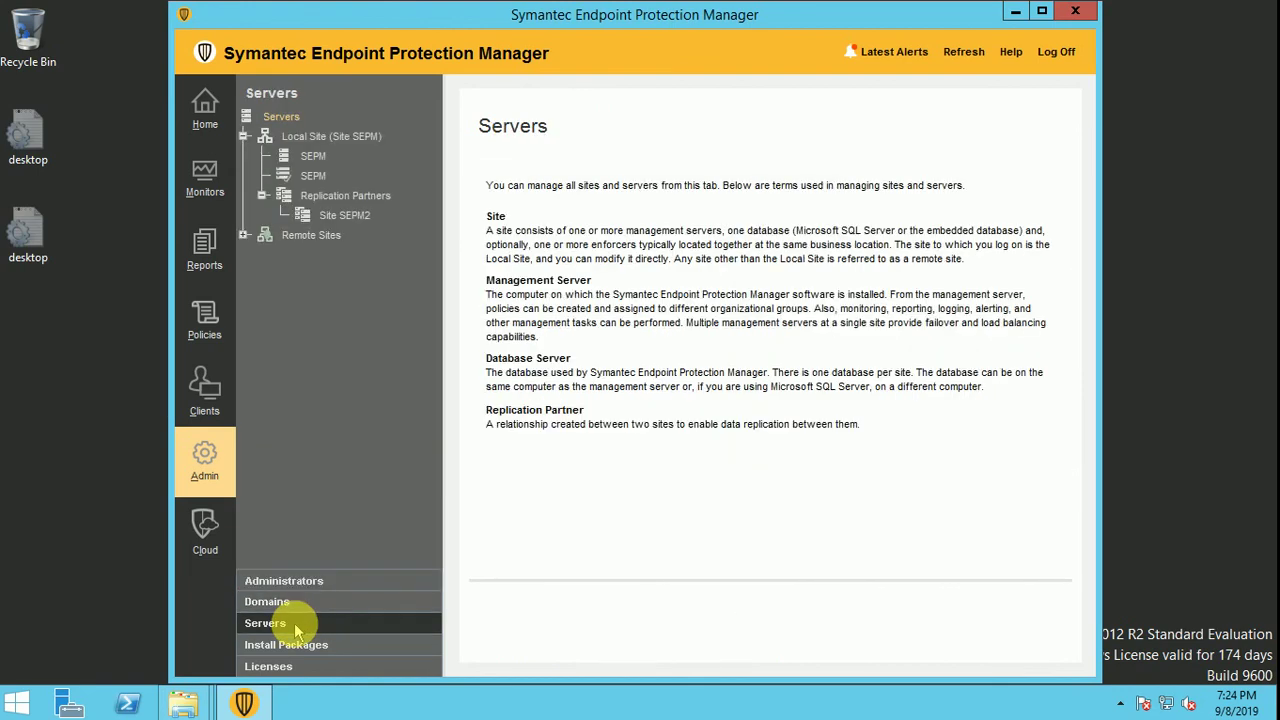
Expand remote Site SEPM2 and its replication partners, comparing its details with the local site's
click(262, 254)
click(333, 258)
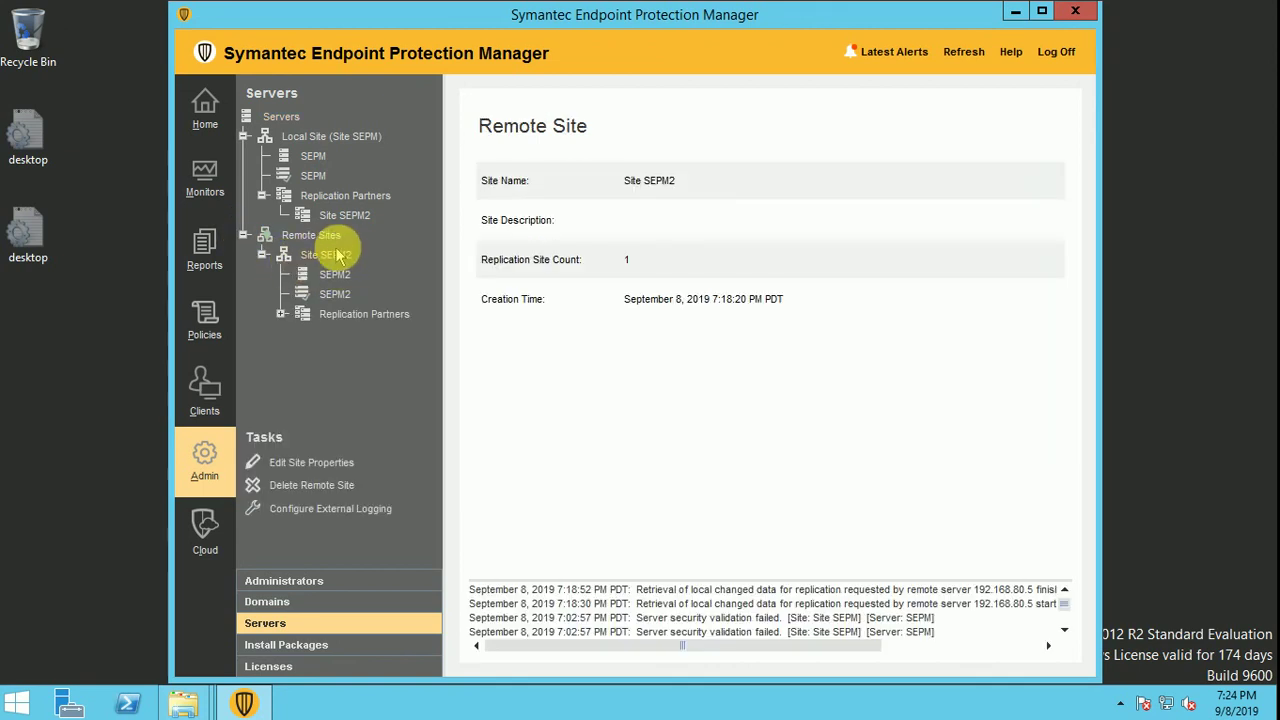
click(281, 314)
click(327, 140)
click(343, 258)
Inspect the local SEPM servers, then show Site SEPM2's partner Site SEPM at sepm.vansh.com
click(315, 160)
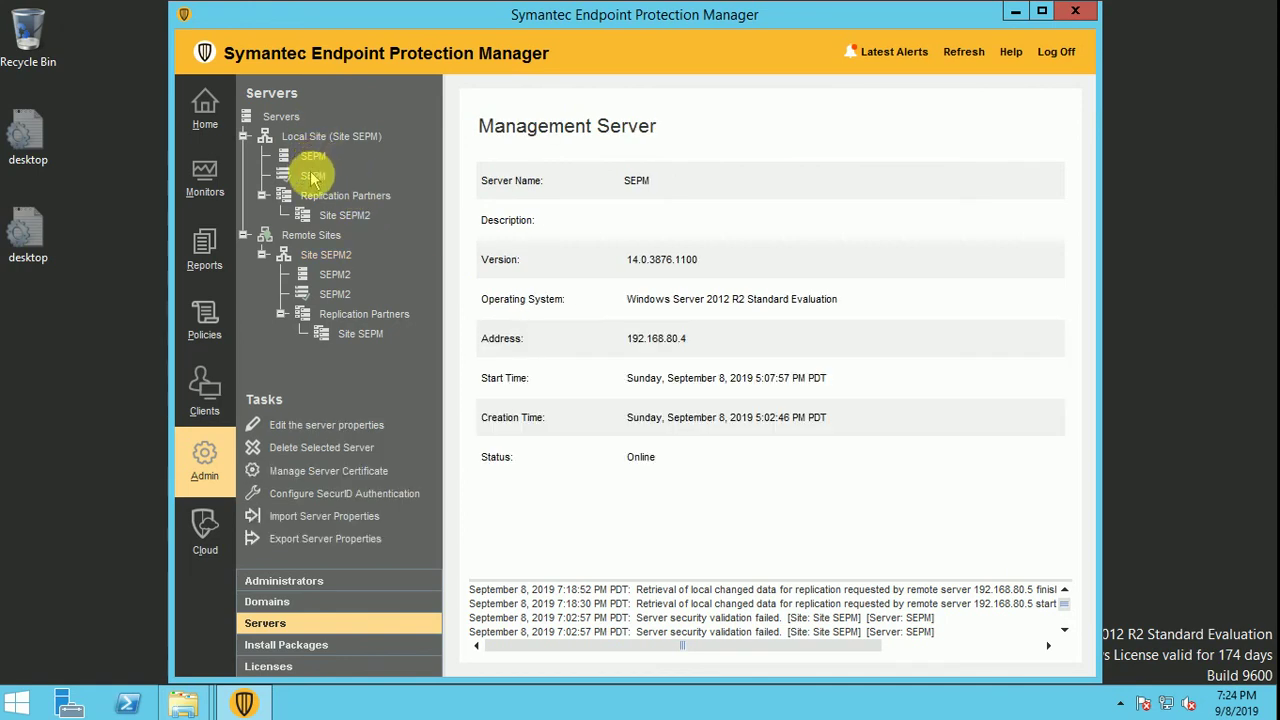
click(315, 178)
click(344, 215)
click(338, 256)
click(360, 336)
Return to the console's Home page from the Admin area
click(205, 110)
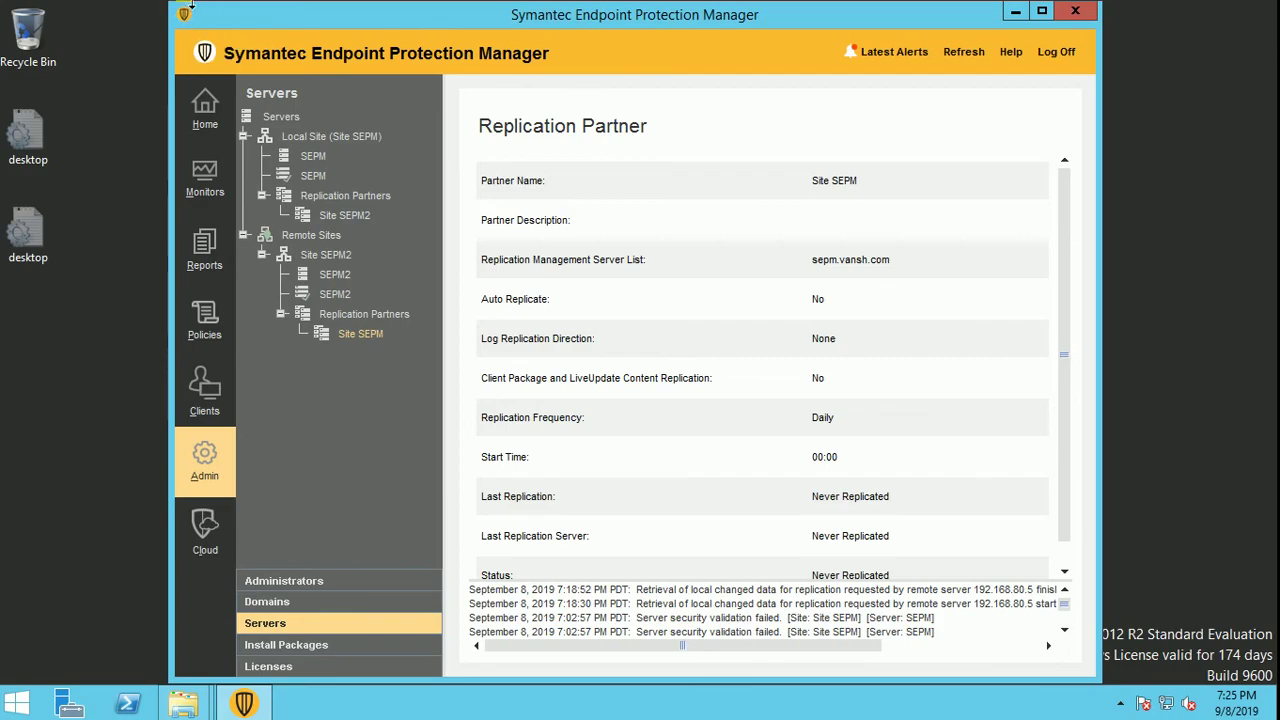